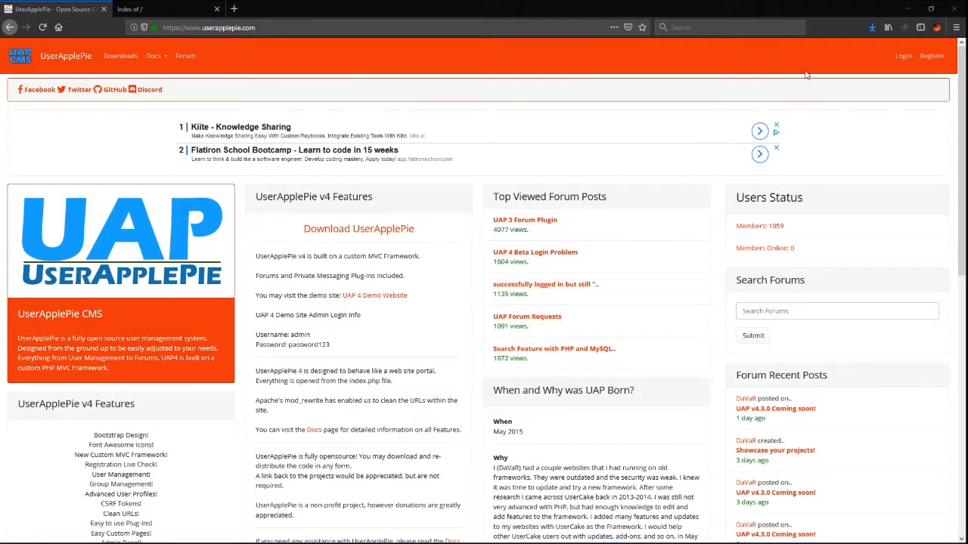
Step: Switch to the browser tab with the localhost 'Index of /' directory listing
{"action": "left_click", "coordinate": [171, 11]}
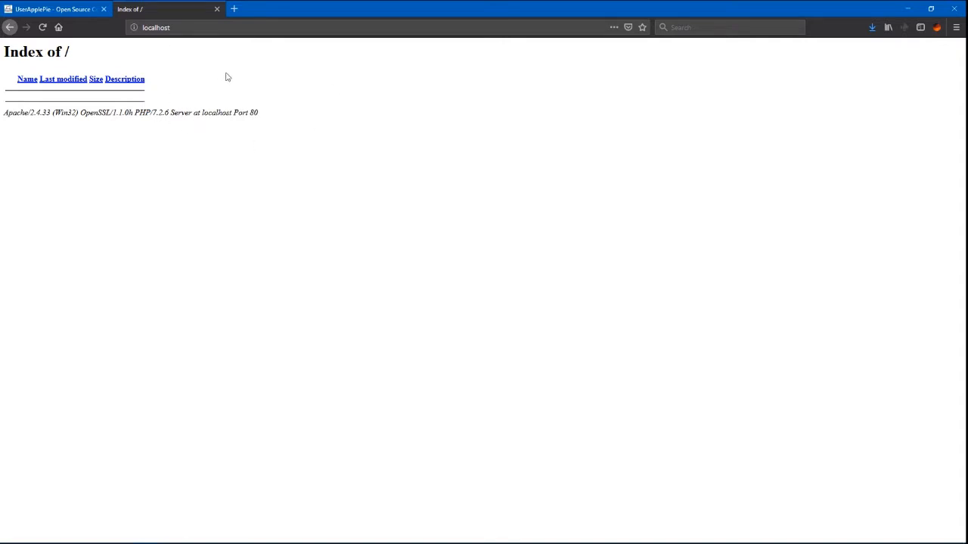
Step: Bring XAMPP Control Panel over the browser and bring up Apache's config file list, briefly opening httpd.conf
{"action": "left_click_drag", "start_coordinate": [967, 256], "coordinate": [455, 182]}
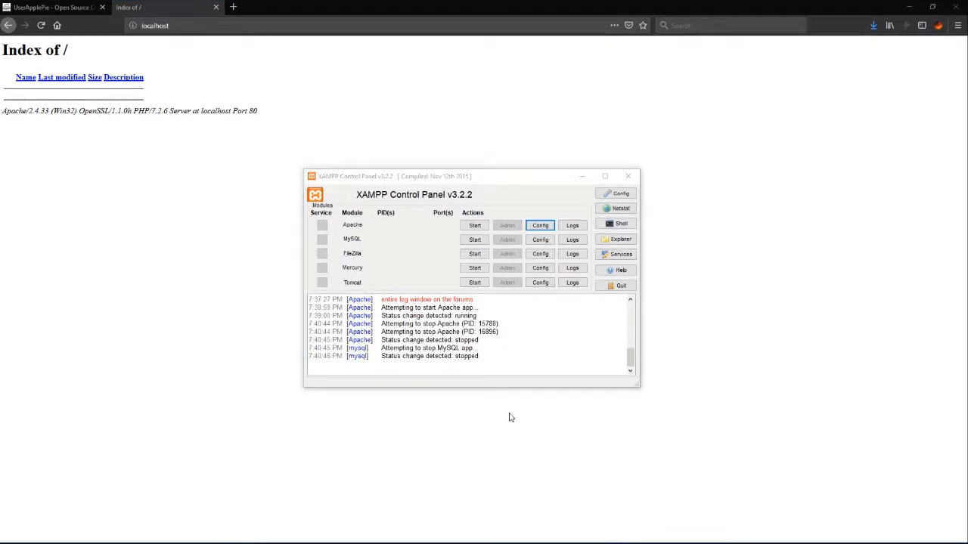
{"action": "left_click", "coordinate": [546, 229]}
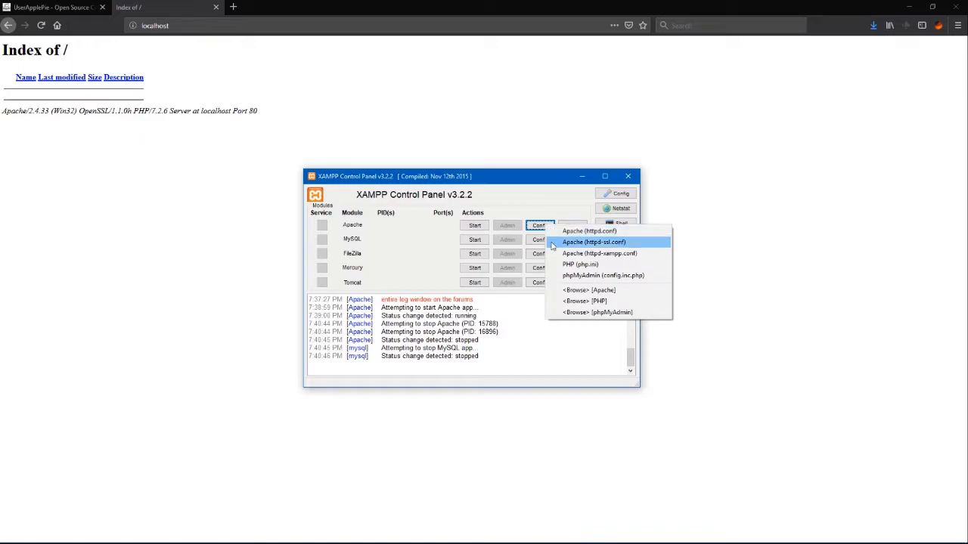
{"action": "left_click", "coordinate": [596, 232]}
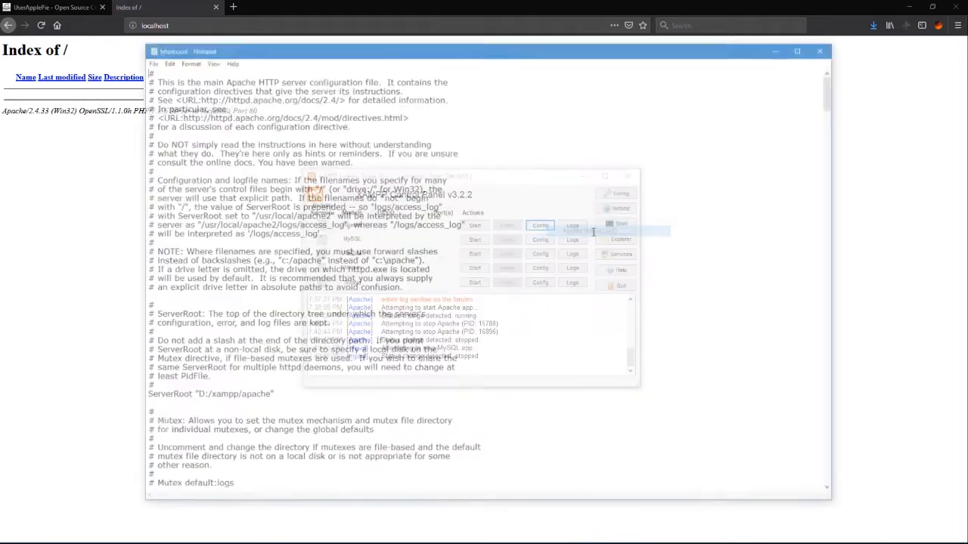
{"action": "left_click", "coordinate": [827, 47]}
{"action": "left_click", "coordinate": [540, 226]}
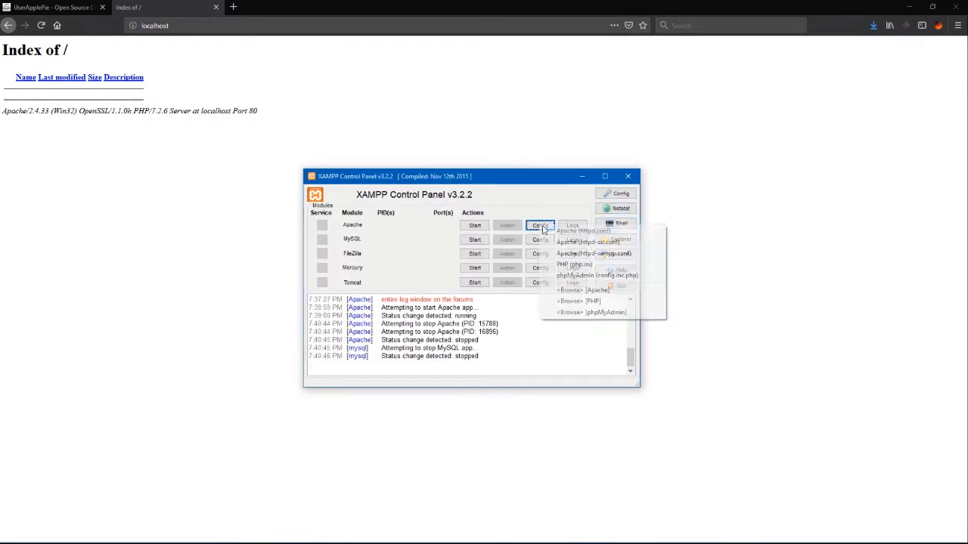
Step: In httpd.conf, append /public to the DocumentRoot and Directory paths under MAH SHC Test, and save
{"action": "left_click", "coordinate": [595, 236]}
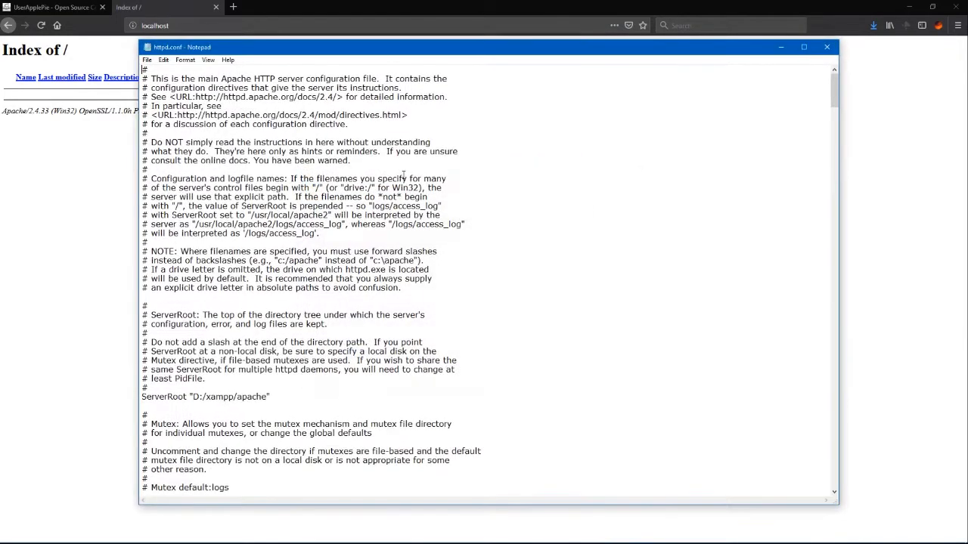
{"action": "scroll", "coordinate": [424, 299], "scroll_direction": "down", "scroll_amount": 5}
{"action": "scroll", "coordinate": [424, 299], "scroll_direction": "down", "scroll_amount": 20}
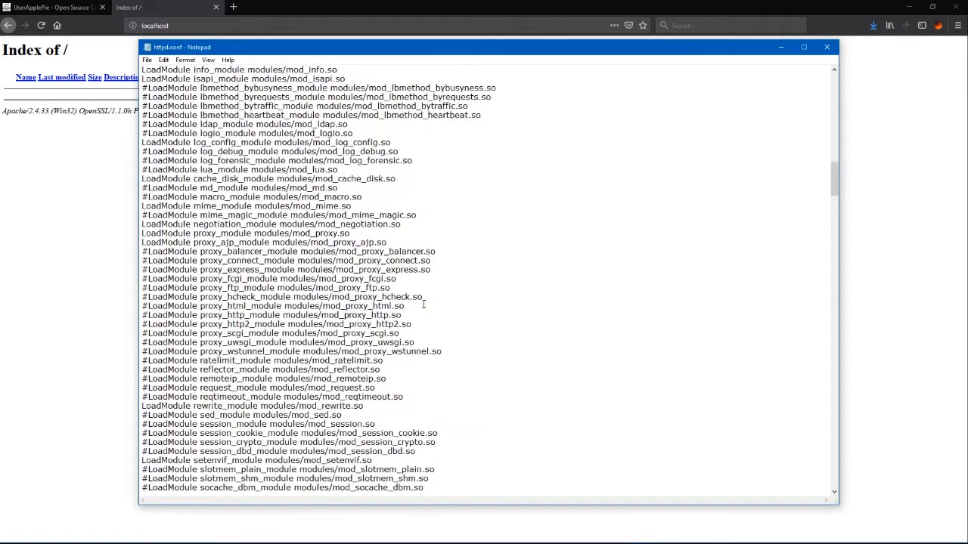
{"action": "scroll", "coordinate": [424, 305], "scroll_direction": "down", "scroll_amount": 20}
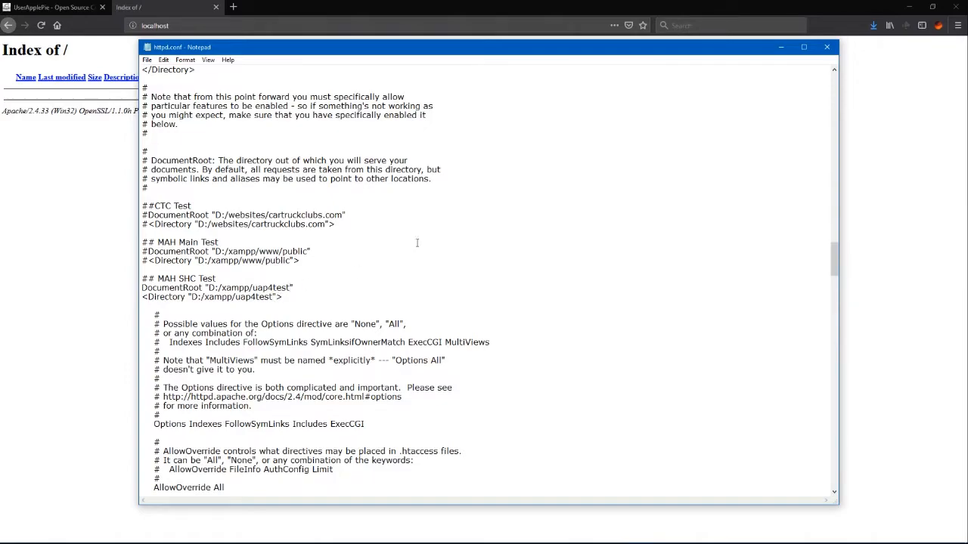
{"action": "type", "text": "/"}
{"action": "type", "text": "/public"}
{"action": "left_click", "coordinate": [147, 60]}
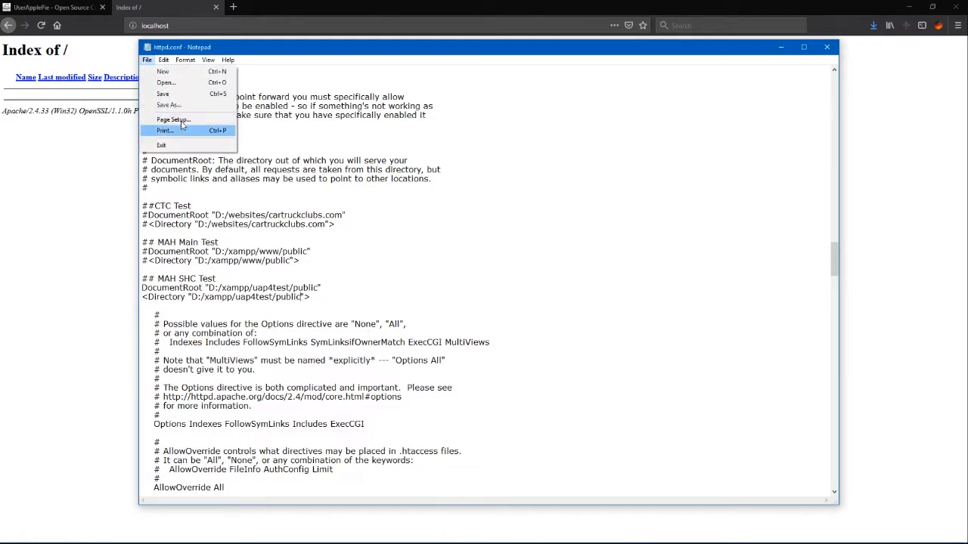
{"action": "left_click", "coordinate": [163, 97]}
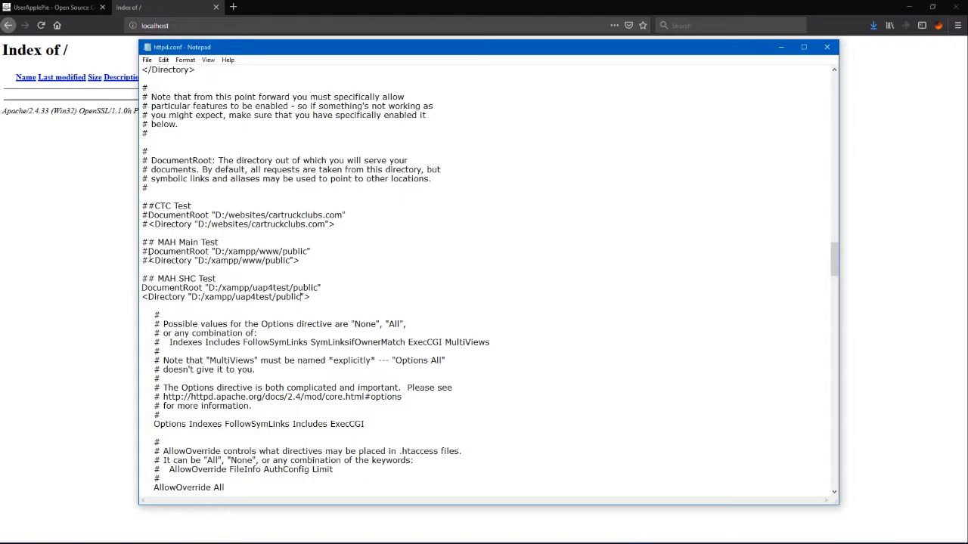
Step: Check the DocumentRoot and Directory lines, save httpd.conf again and close Notepad
{"action": "left_click_drag", "start_coordinate": [143, 288], "coordinate": [331, 295]}
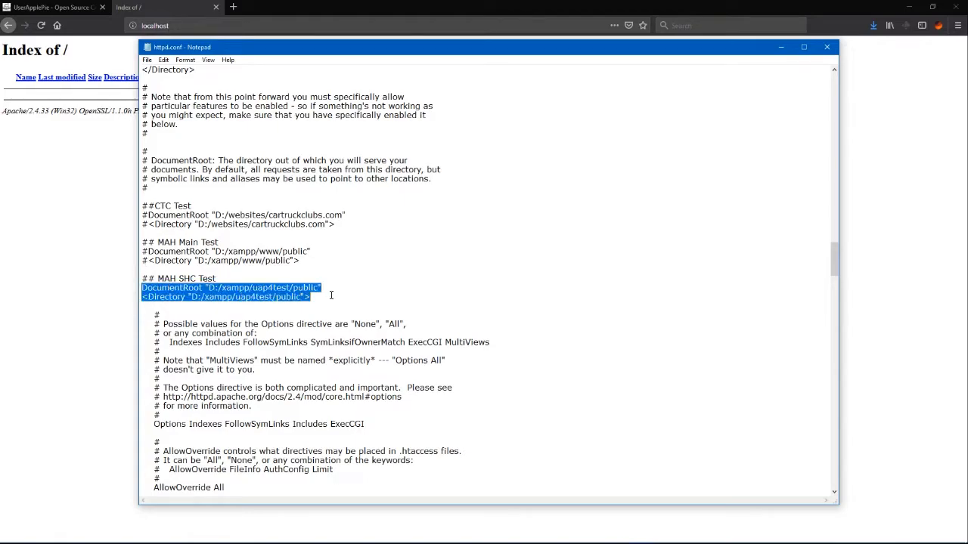
{"action": "left_click", "coordinate": [147, 60]}
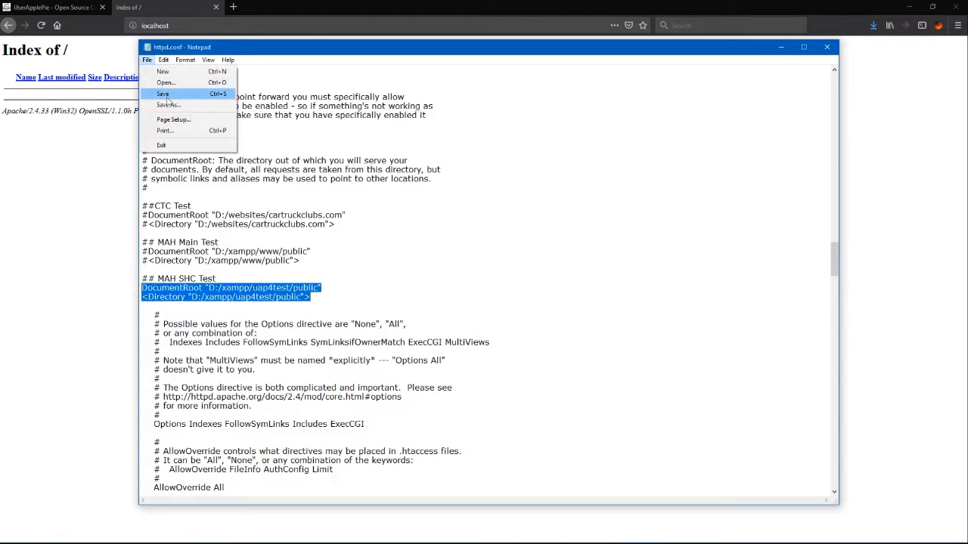
{"action": "left_click", "coordinate": [162, 97]}
{"action": "left_click", "coordinate": [827, 47]}
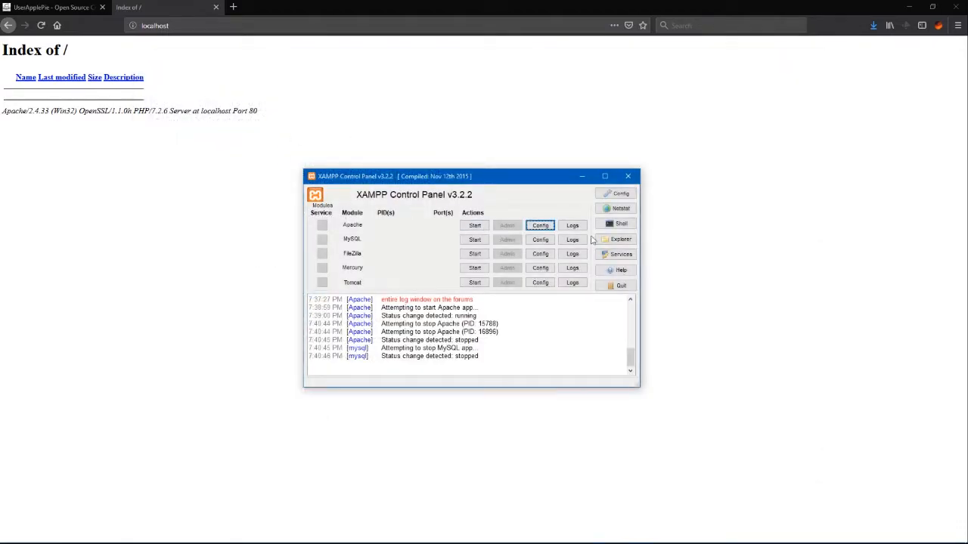
Step: Add /public to httpd-ssl.conf's DocumentRoot under MAH SHC Test, save it and close Notepad
{"action": "left_click", "coordinate": [544, 225]}
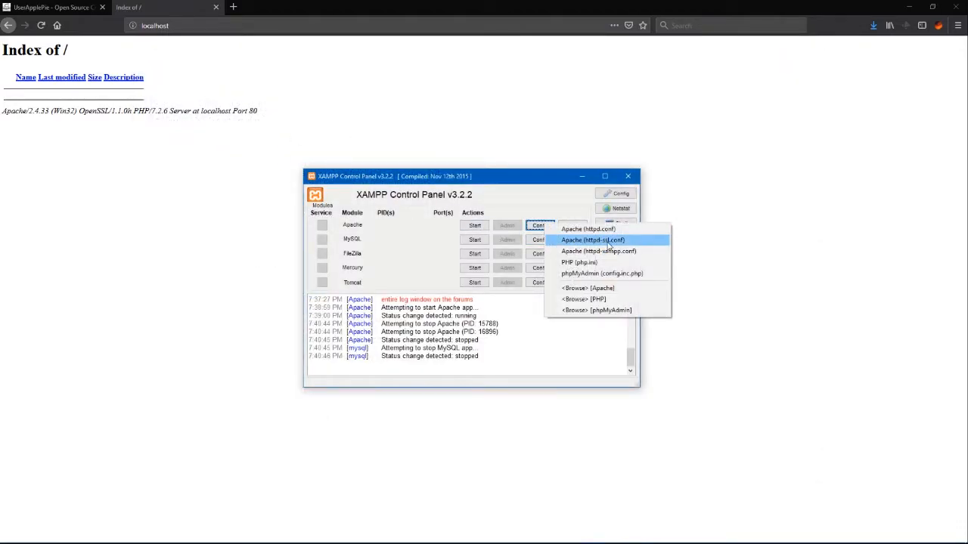
{"action": "left_click", "coordinate": [612, 240]}
{"action": "scroll", "coordinate": [352, 316], "scroll_direction": "down", "scroll_amount": 20}
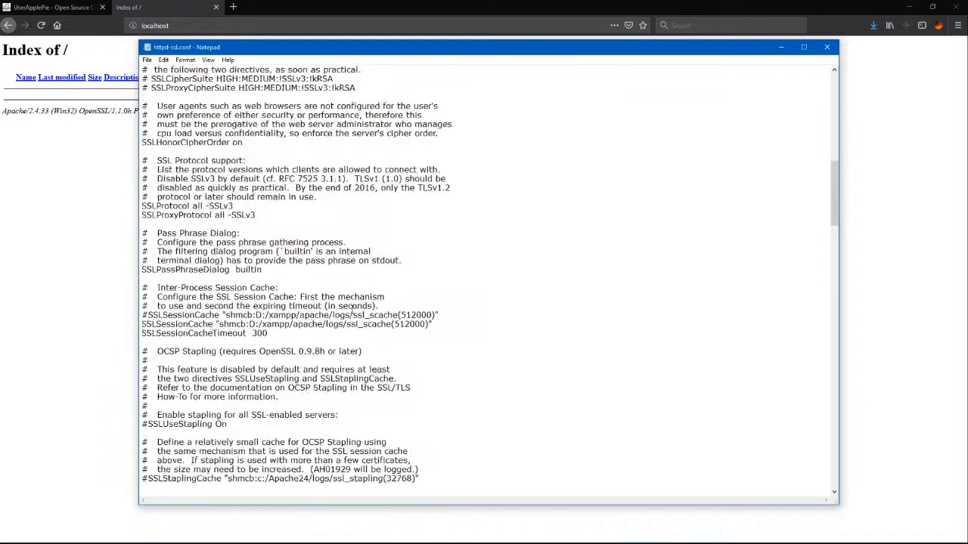
{"action": "scroll", "coordinate": [353, 315], "scroll_direction": "down", "scroll_amount": 8}
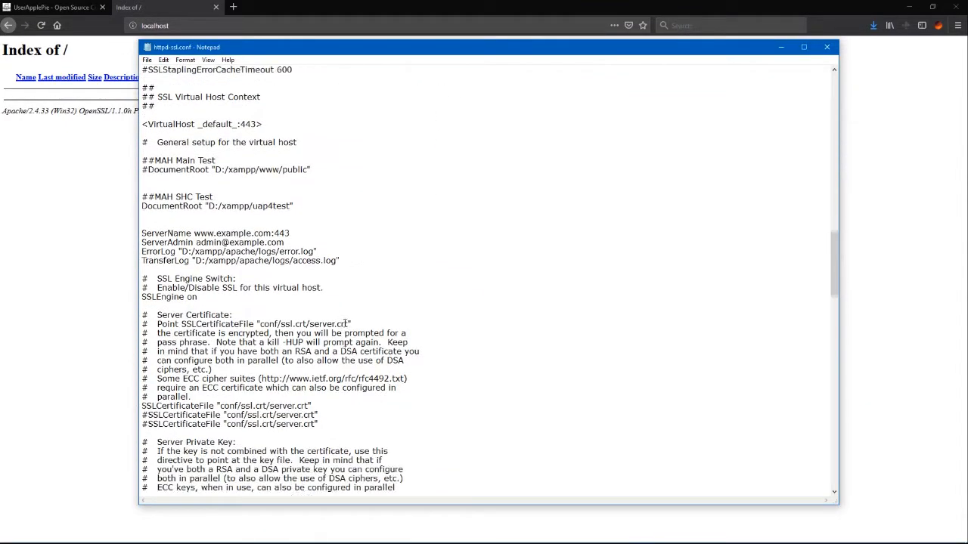
{"action": "scroll", "coordinate": [331, 301], "scroll_direction": "down", "scroll_amount": 1}
{"action": "scroll", "coordinate": [281, 231], "scroll_direction": "up", "scroll_amount": 4}
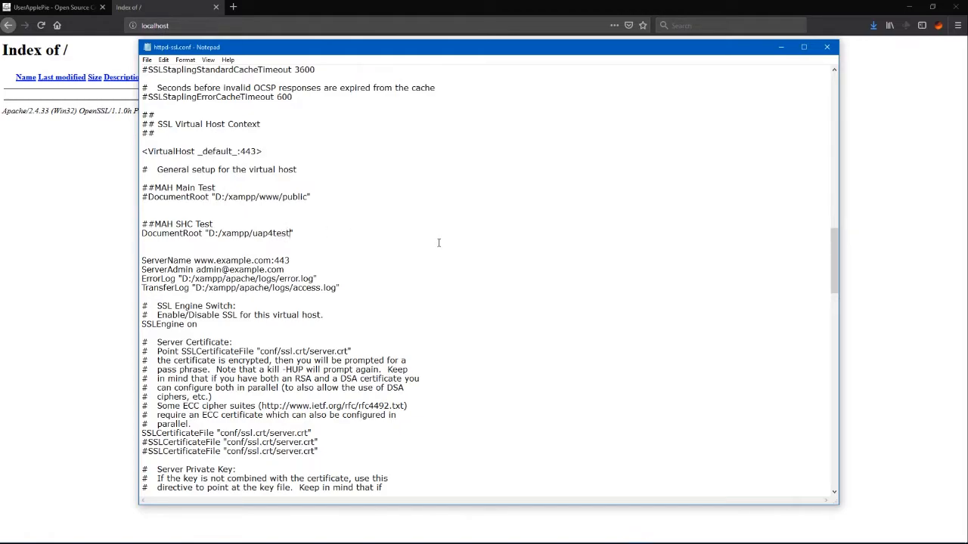
{"action": "type", "text": "/public"}
{"action": "left_click", "coordinate": [146, 59]}
{"action": "left_click", "coordinate": [194, 97]}
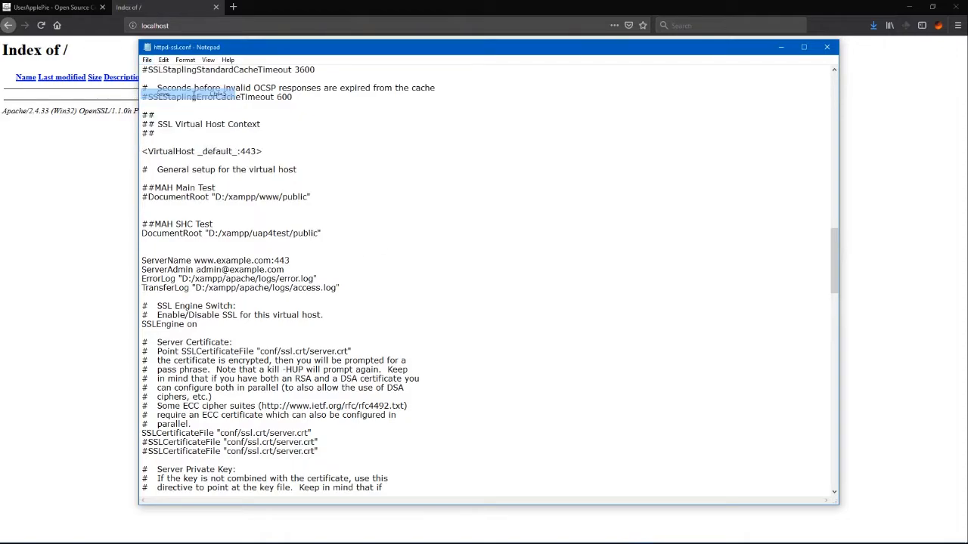
{"action": "left_click", "coordinate": [829, 46]}
Step: Start Apache and MySQL from XAMPP Control Panel; only MySQL keeps running
{"action": "left_click_drag", "start_coordinate": [535, 182], "coordinate": [556, 185]}
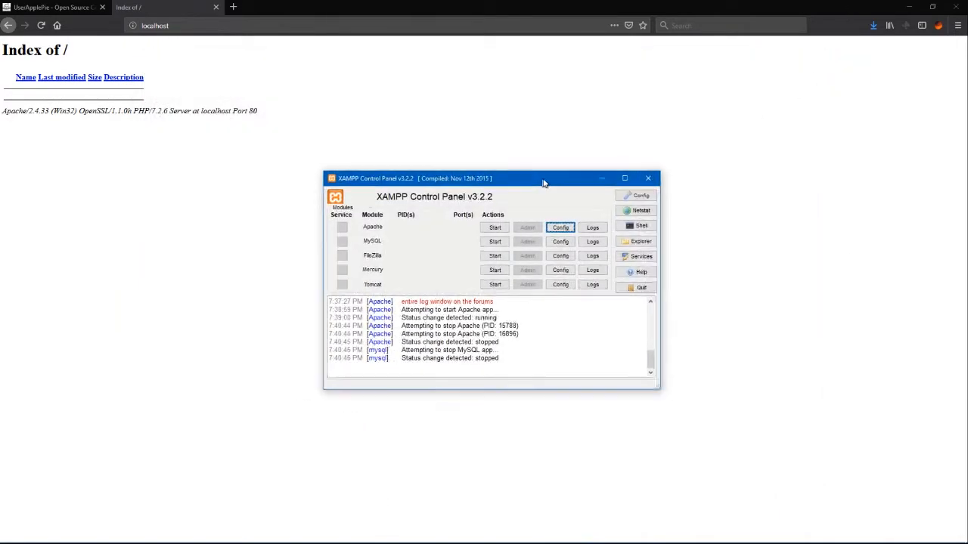
{"action": "left_click", "coordinate": [496, 231]}
{"action": "left_click", "coordinate": [496, 242]}
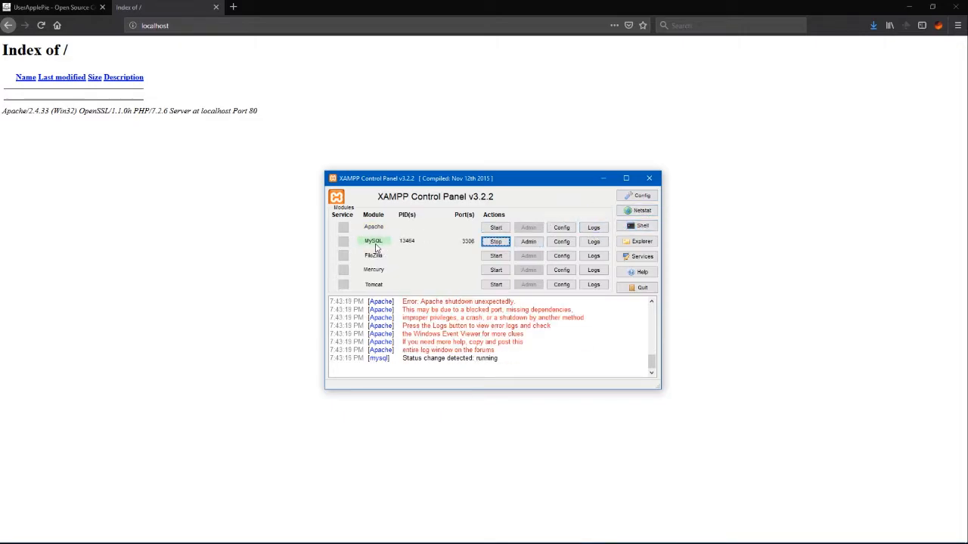
Step: Move the control panel aside and bring the empty D:\xampp\uap4test folder window forward
{"action": "left_click_drag", "start_coordinate": [476, 182], "coordinate": [967, 144]}
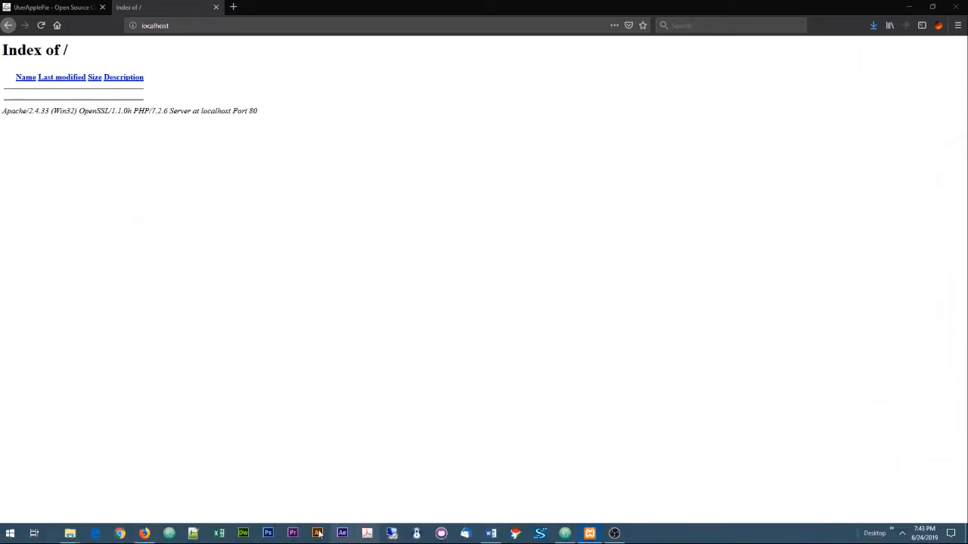
{"action": "mouse_move", "coordinate": [74, 525]}
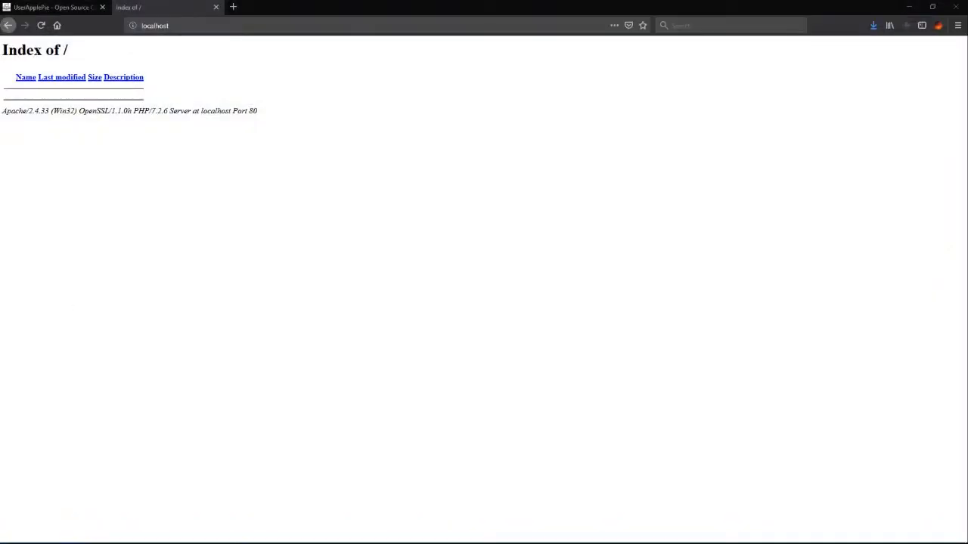
{"action": "left_click_drag", "start_coordinate": [629, 142], "coordinate": [604, 111]}
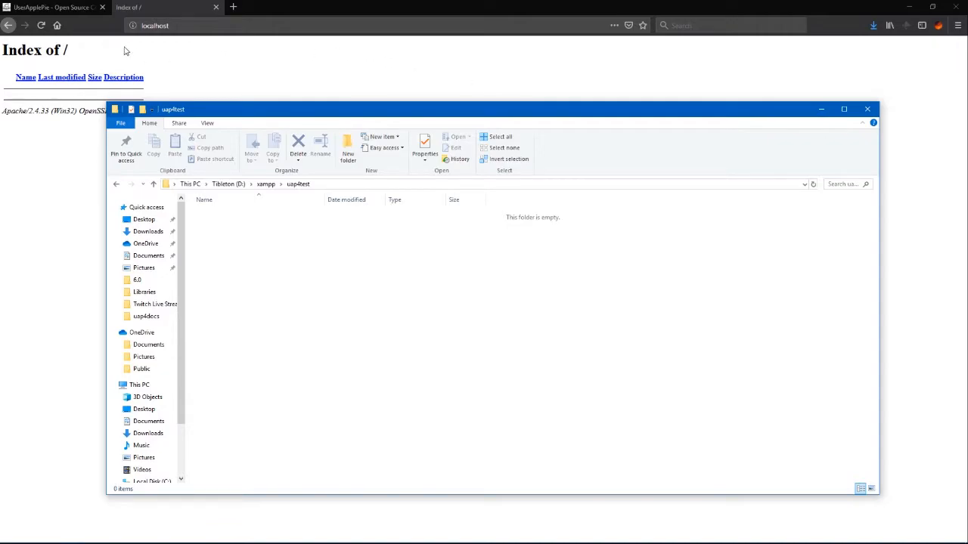
Step: Check UAP v4.2.1 on the UserApplePie Downloads page, then bring up the UserApplePie-v4-master.zip window
{"action": "left_click", "coordinate": [76, 7]}
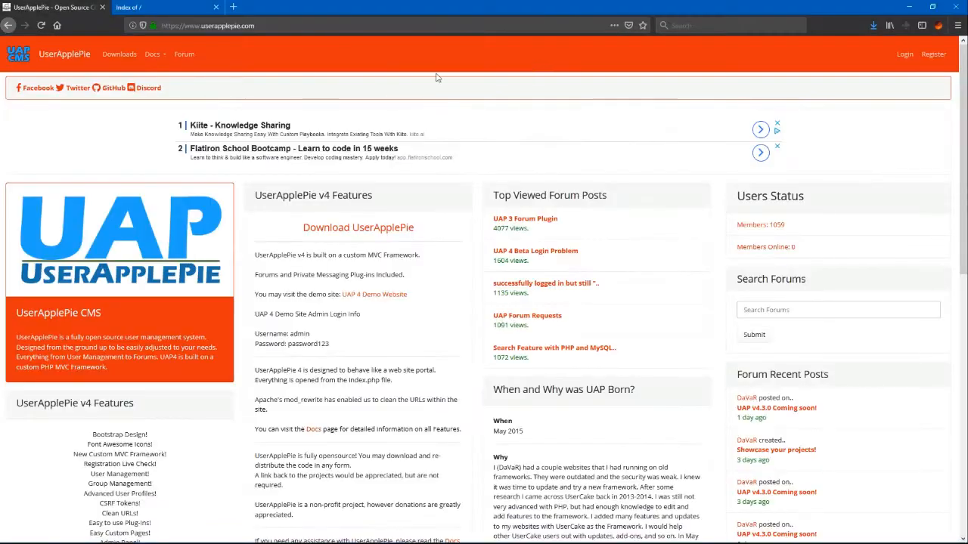
{"action": "left_click", "coordinate": [118, 57]}
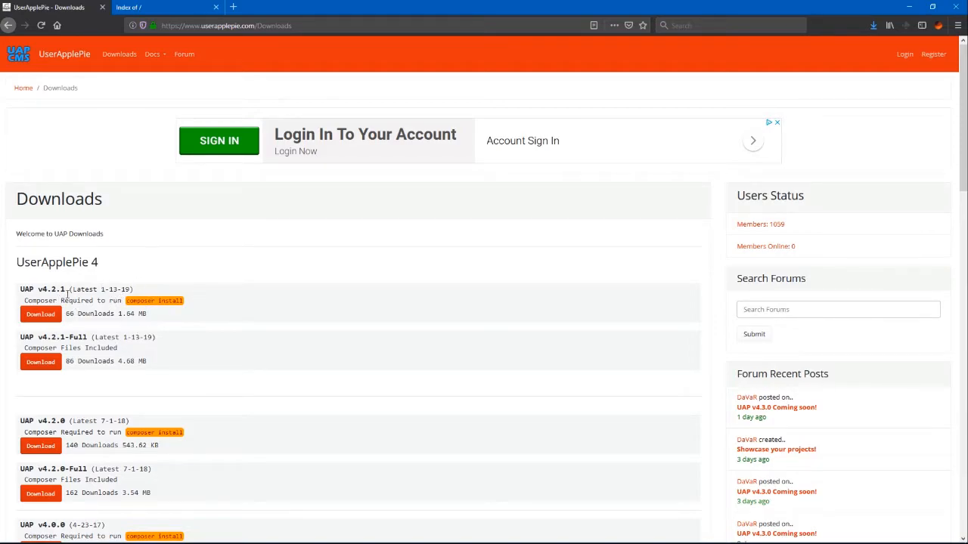
{"action": "left_click_drag", "start_coordinate": [65, 288], "coordinate": [37, 289]}
{"action": "mouse_move", "coordinate": [287, 533]}
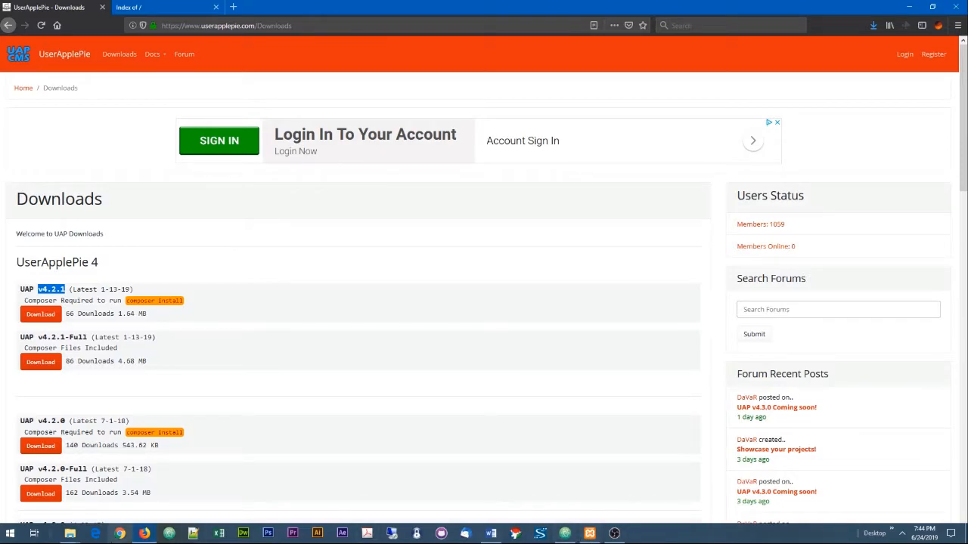
{"action": "left_click", "coordinate": [69, 533]}
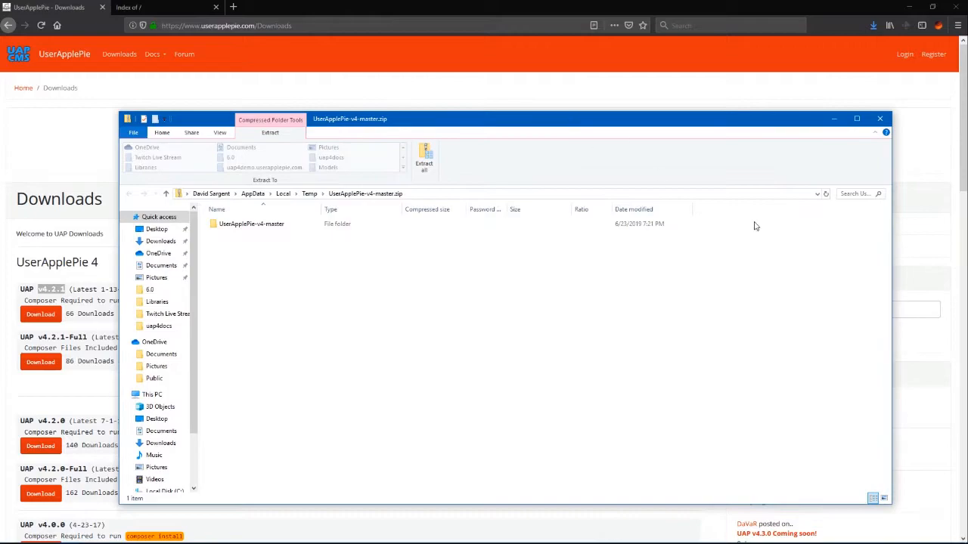
Step: Open the UserApplePie-v4-master folder inside the zip, look into public, and go back up
{"action": "left_click_drag", "start_coordinate": [890, 504], "coordinate": [602, 385]}
{"action": "double_click", "coordinate": [265, 224]}
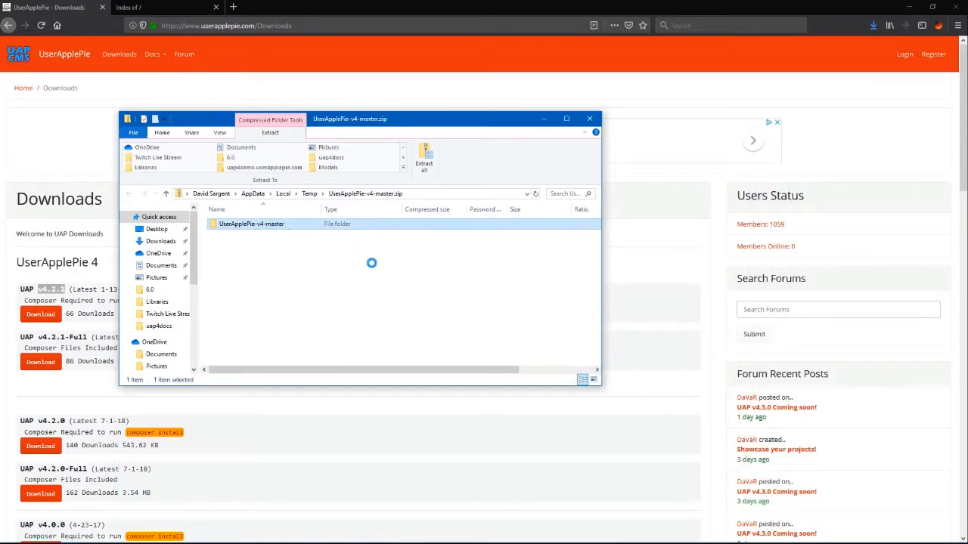
{"action": "left_click_drag", "start_coordinate": [385, 126], "coordinate": [283, 90]}
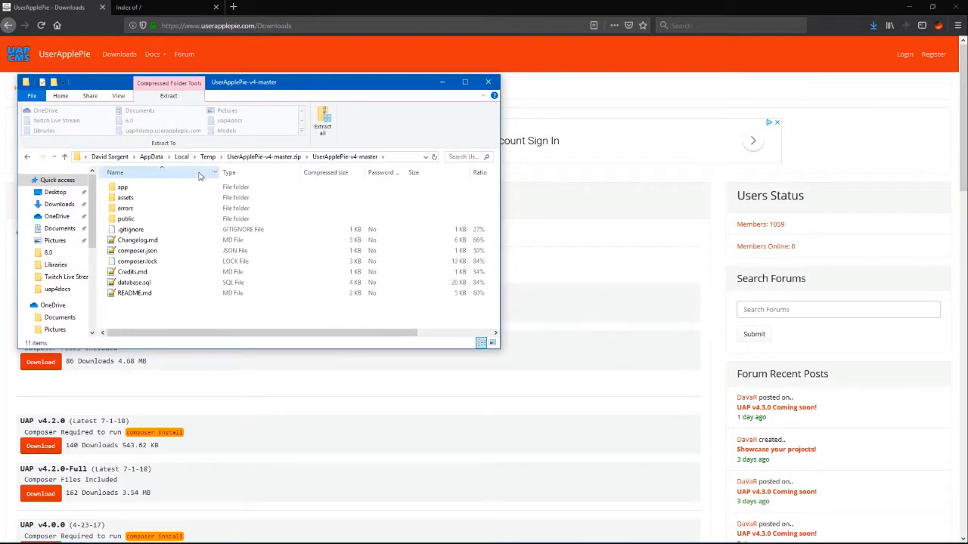
{"action": "double_click", "coordinate": [145, 219]}
{"action": "left_click", "coordinate": [138, 198]}
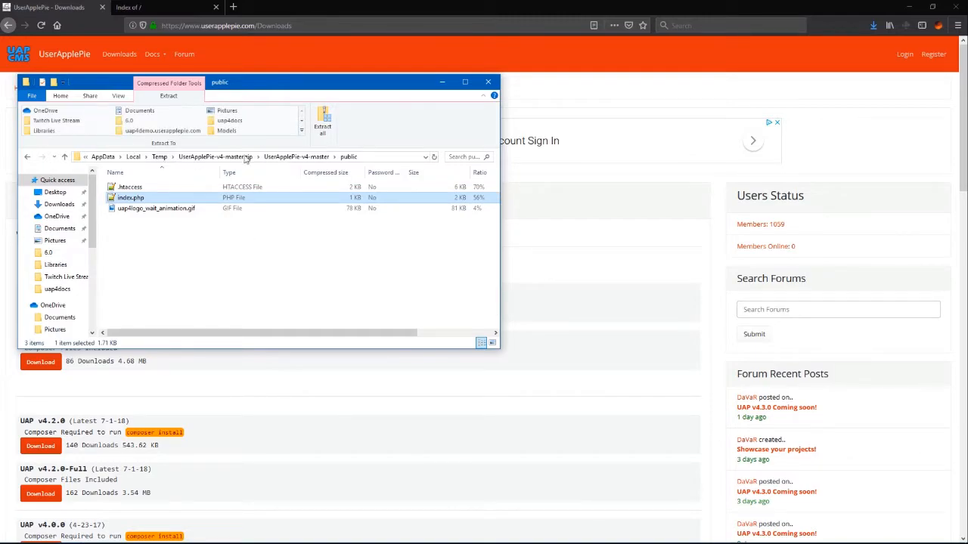
{"action": "left_click", "coordinate": [294, 156]}
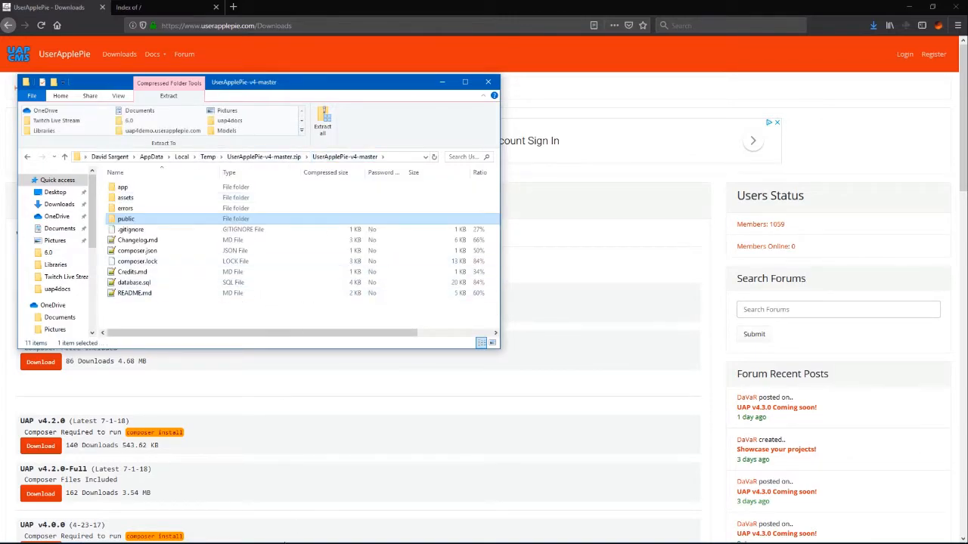
Step: Arrange the uap4test and master windows side by side and select all 11 master items
{"action": "mouse_move", "coordinate": [69, 533]}
{"action": "left_click", "coordinate": [68, 499]}
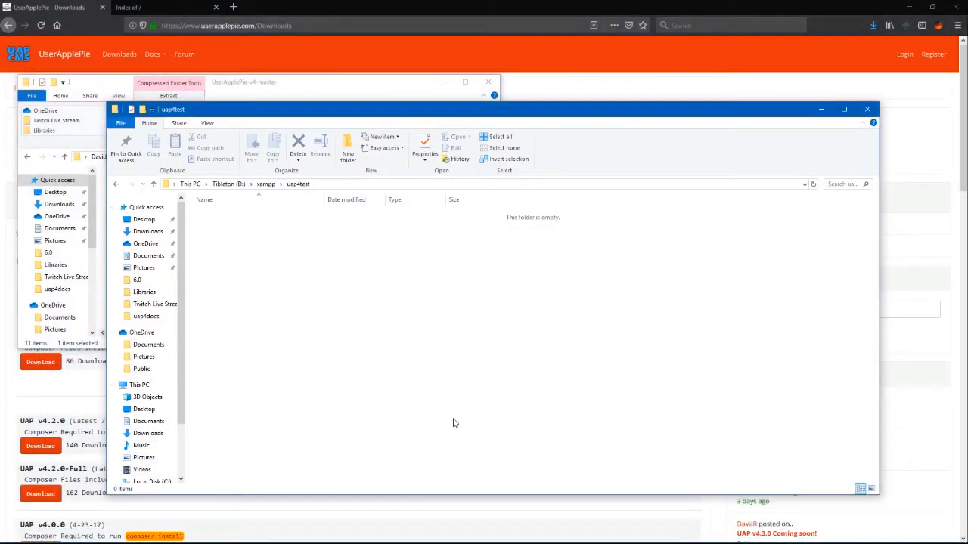
{"action": "left_click", "coordinate": [69, 534]}
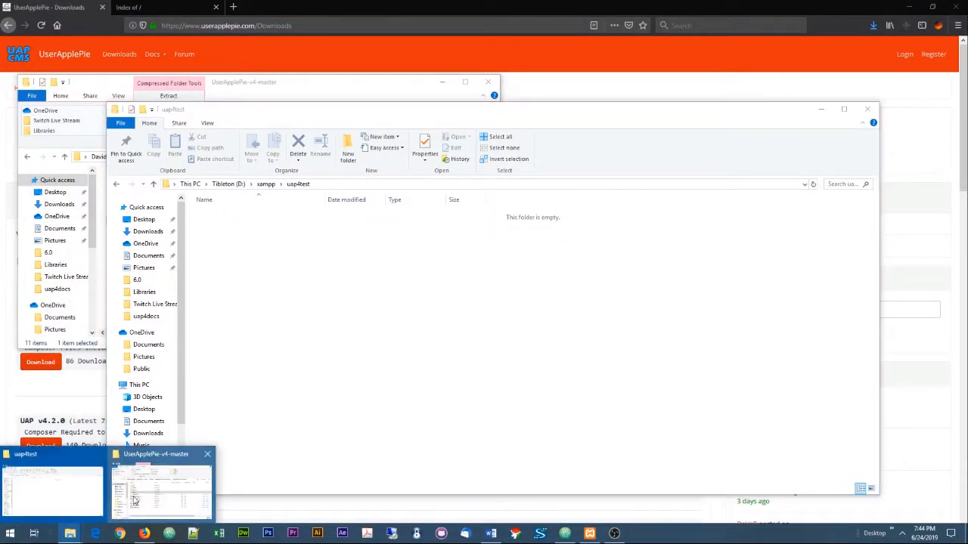
{"action": "left_click", "coordinate": [175, 491]}
{"action": "left_click_drag", "start_coordinate": [326, 88], "coordinate": [743, 252]}
{"action": "left_click_drag", "start_coordinate": [586, 482], "coordinate": [538, 352]}
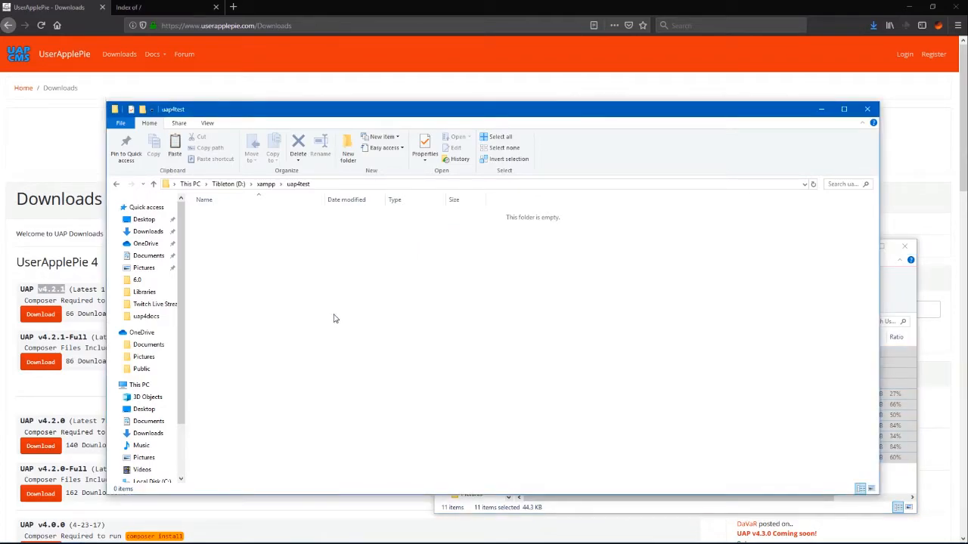
Step: Paste the 11 UserApplePie items into D:\xampp\uap4test with Ctrl+V, then close the zip window
{"action": "key", "text": "ctrl+v"}
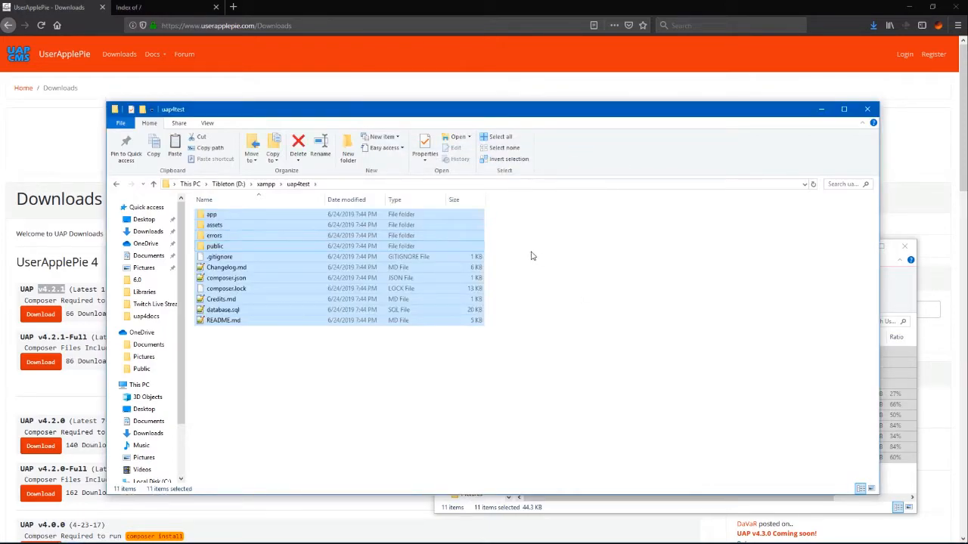
{"action": "left_click", "coordinate": [905, 243]}
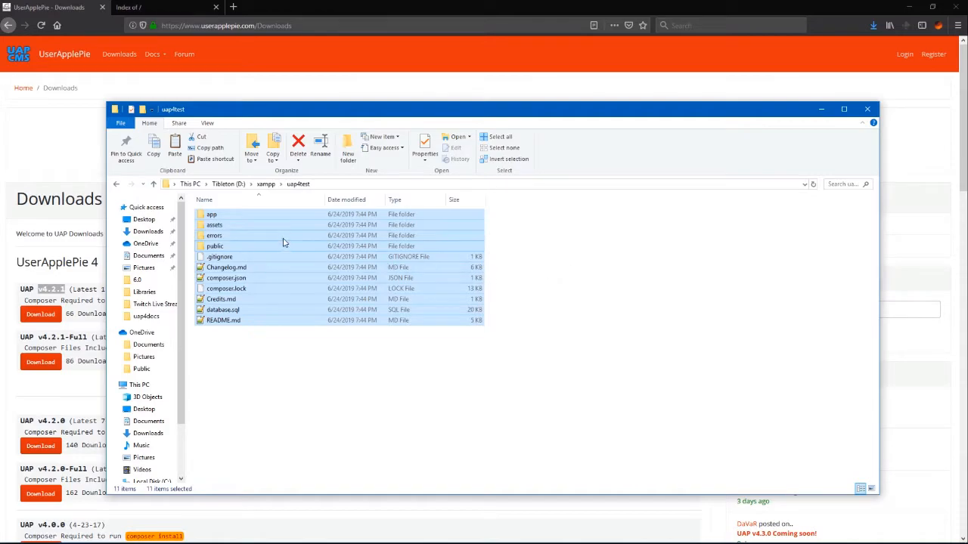
Step: Delete the Forum, Friends and Messages folders from app\Plugins, confirm it's empty, and return to uap4test
{"action": "double_click", "coordinate": [214, 215]}
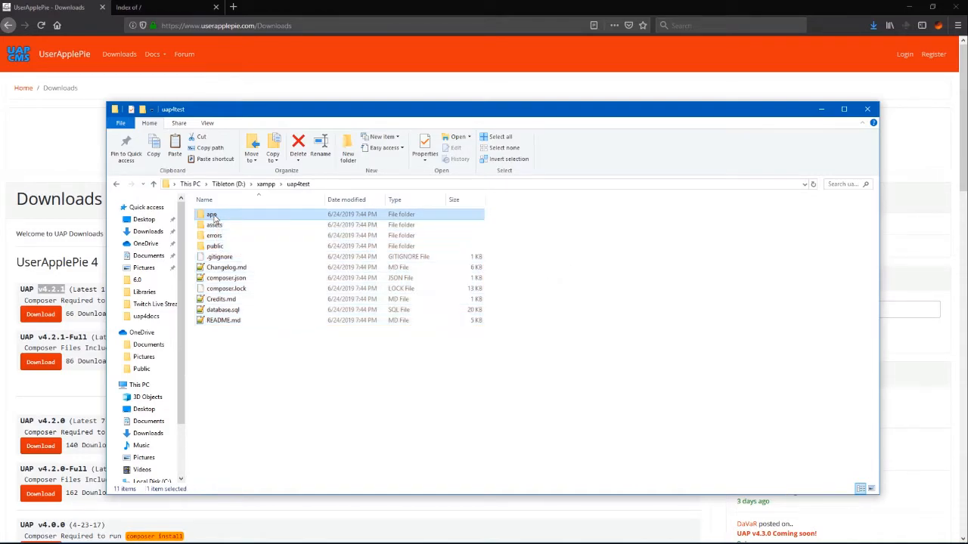
{"action": "double_click", "coordinate": [226, 246]}
{"action": "left_click_drag", "start_coordinate": [252, 259], "coordinate": [200, 211]}
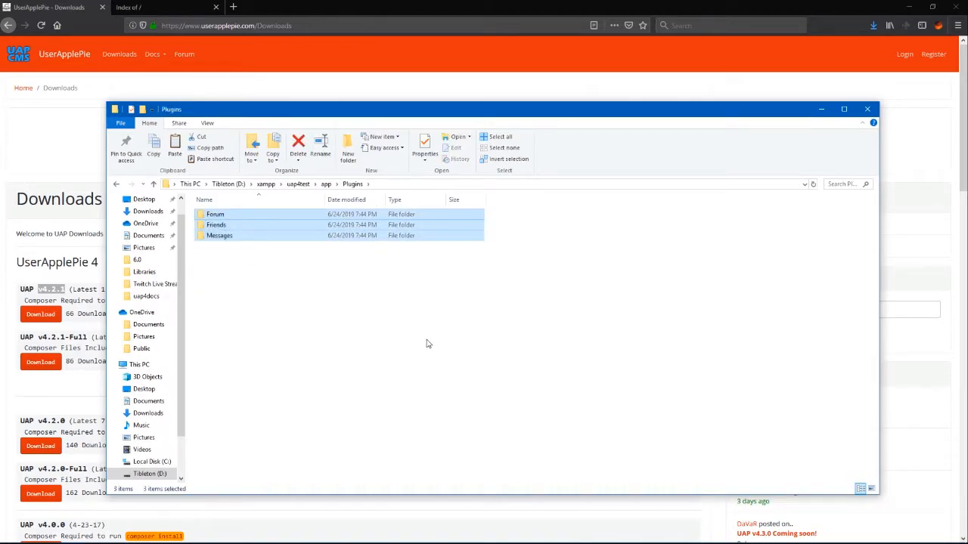
{"action": "key", "text": "Delete"}
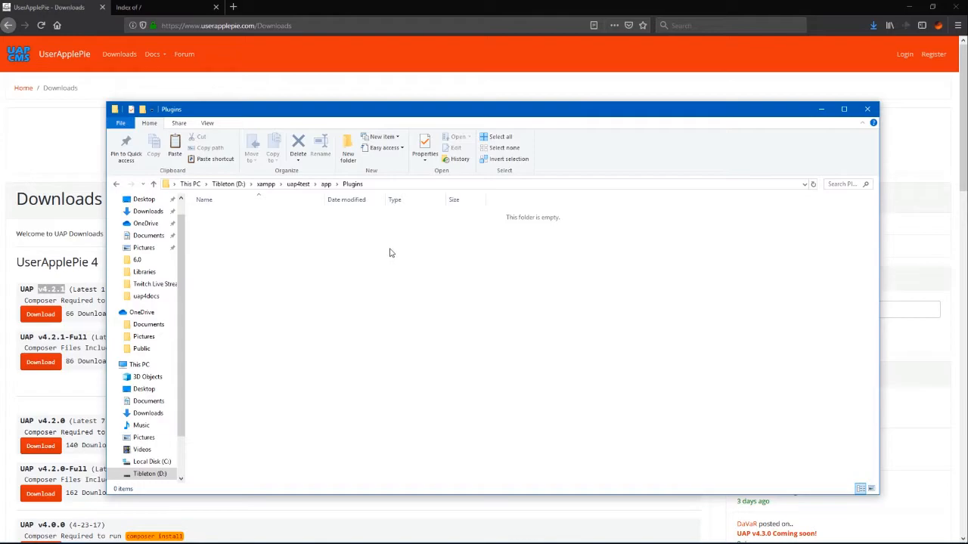
{"action": "left_click", "coordinate": [326, 184]}
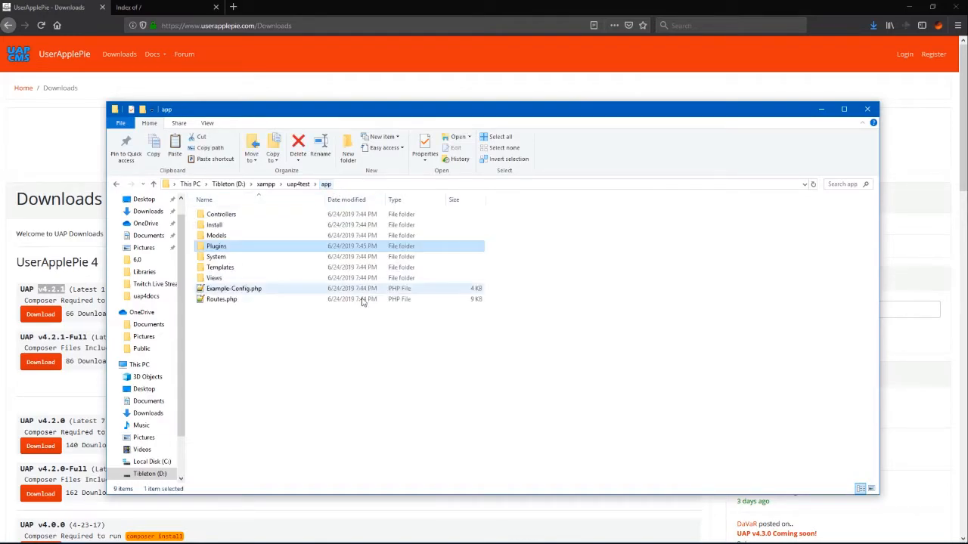
{"action": "double_click", "coordinate": [226, 248]}
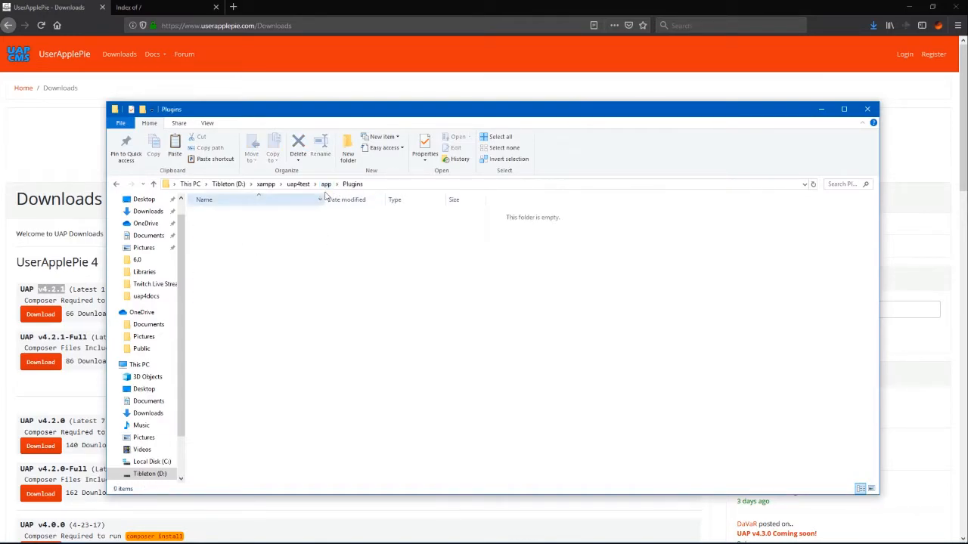
{"action": "left_click", "coordinate": [325, 184]}
{"action": "left_click", "coordinate": [298, 183]}
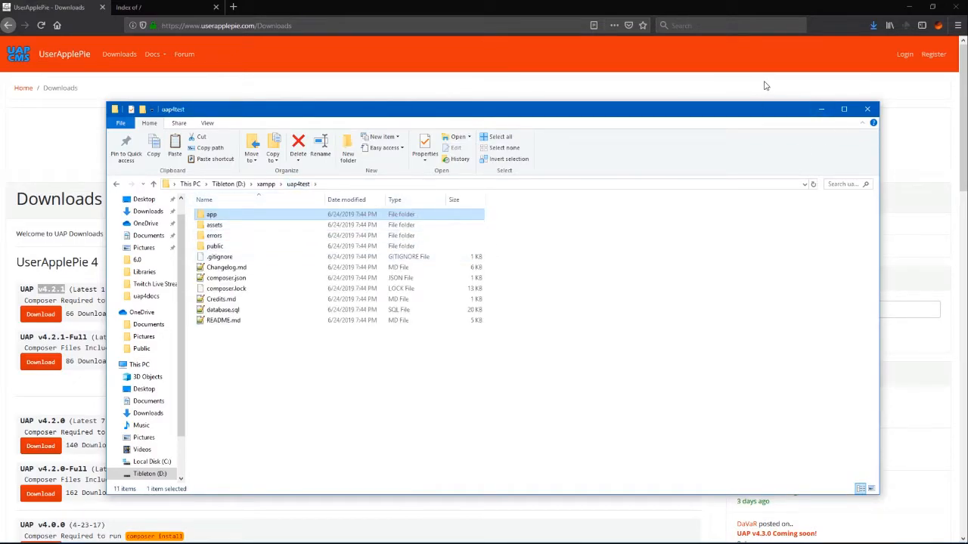
Step: Start Apache in XAMPP on ports 80 and 443, then switch back to the localhost 'Index of /' tab
{"action": "left_click", "coordinate": [821, 109]}
{"action": "left_click_drag", "start_coordinate": [967, 227], "coordinate": [449, 157]}
{"action": "left_click", "coordinate": [506, 205]}
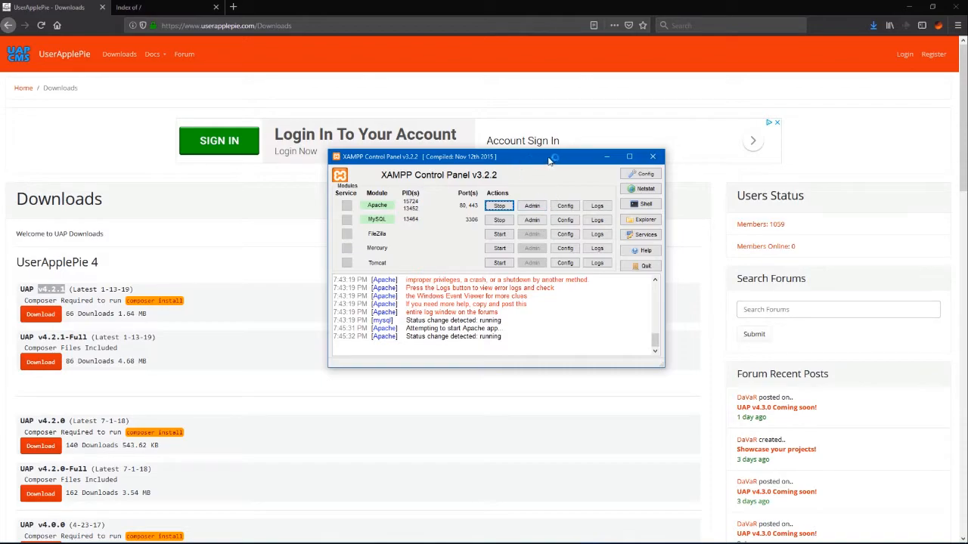
{"action": "left_click", "coordinate": [606, 157]}
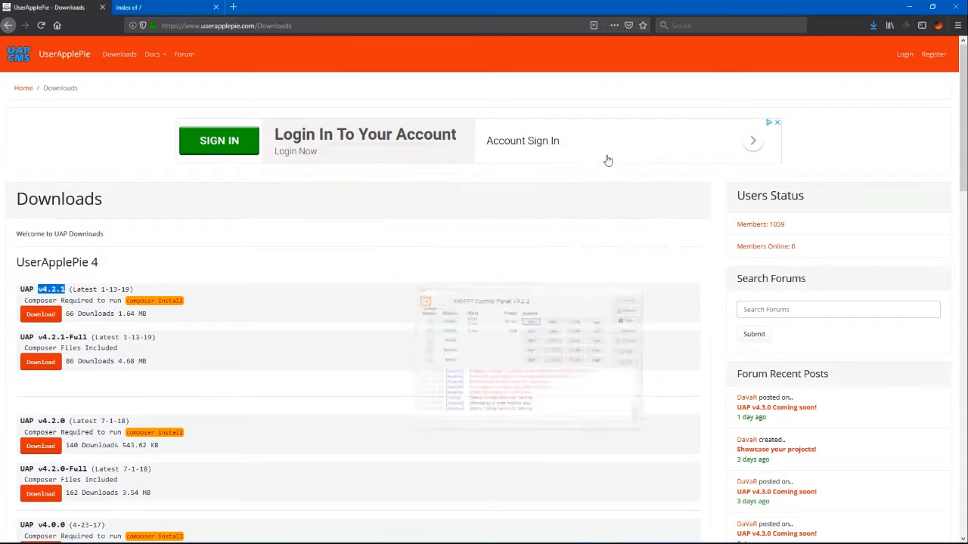
{"action": "left_click", "coordinate": [147, 8]}
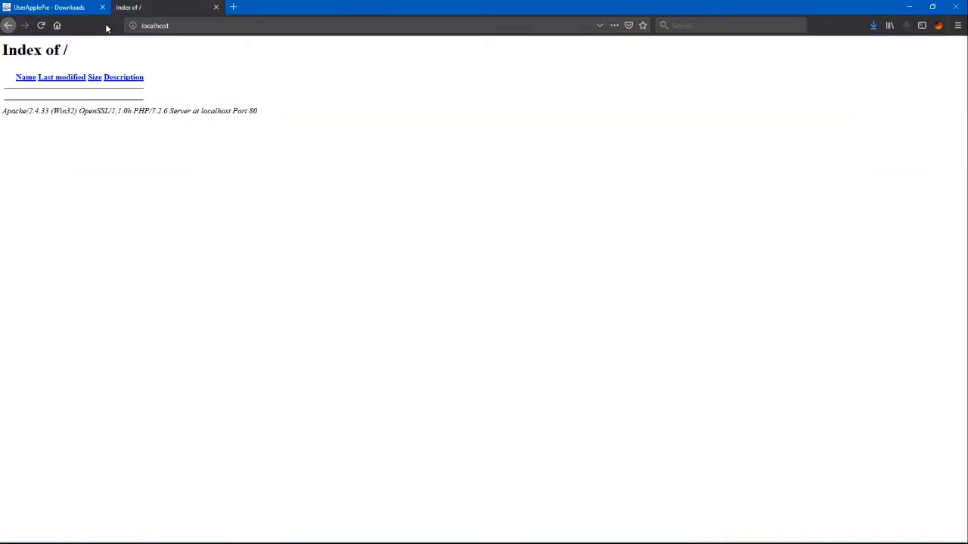
Step: Add the vendor folder to D:\xampp\uap4test and reload localhost to reach the UserApplePie v4 installer
{"action": "left_click", "coordinate": [41, 25]}
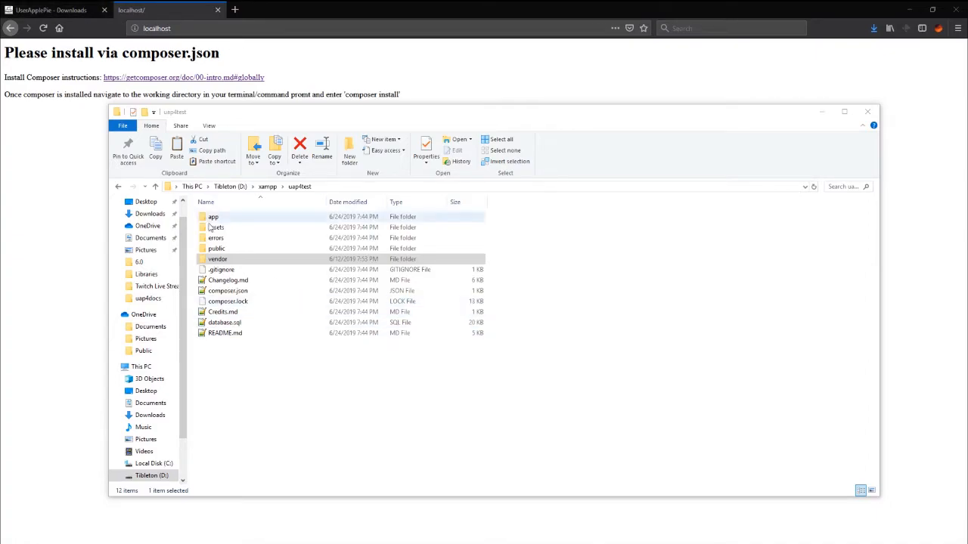
{"action": "left_click", "coordinate": [226, 261]}
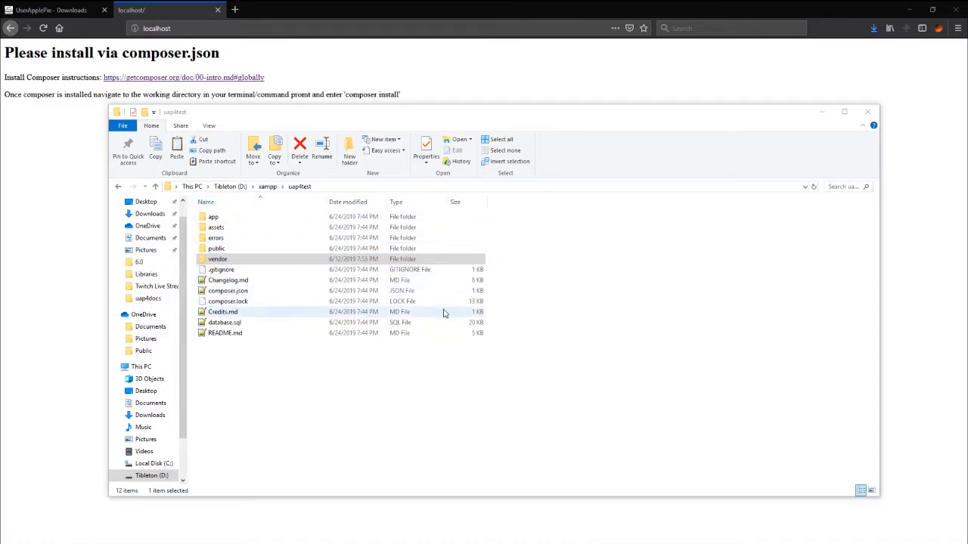
{"action": "left_click", "coordinate": [398, 395]}
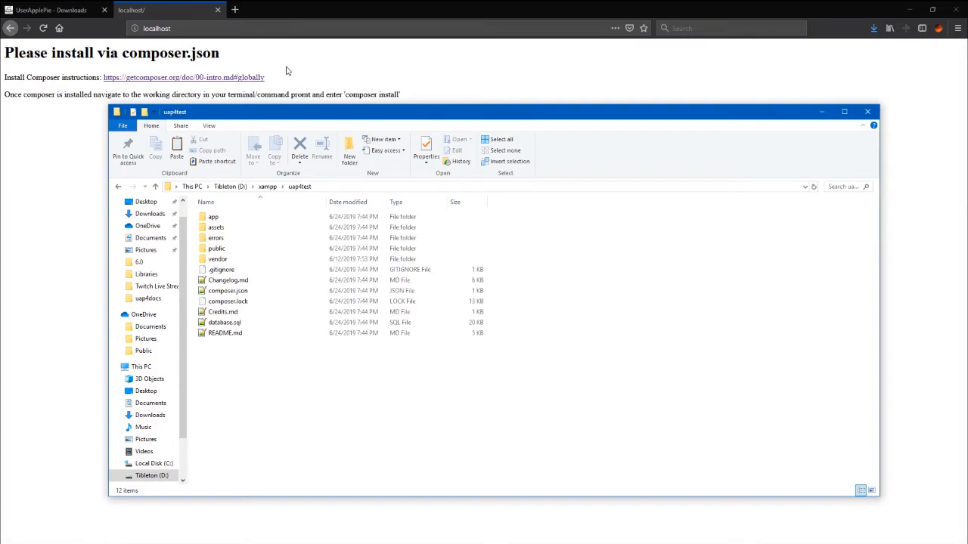
{"action": "left_click", "coordinate": [291, 71]}
{"action": "left_click", "coordinate": [43, 28]}
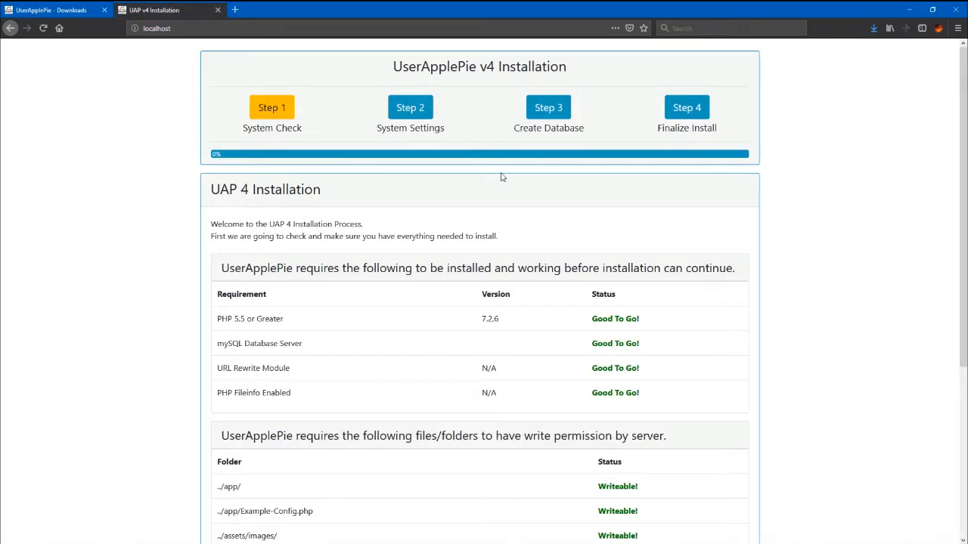
Step: Review the Step 1 System Check, including the PHP 5.5 requirement, then move on to Step 2
{"action": "scroll", "coordinate": [496, 182], "scroll_direction": "down", "scroll_amount": 1}
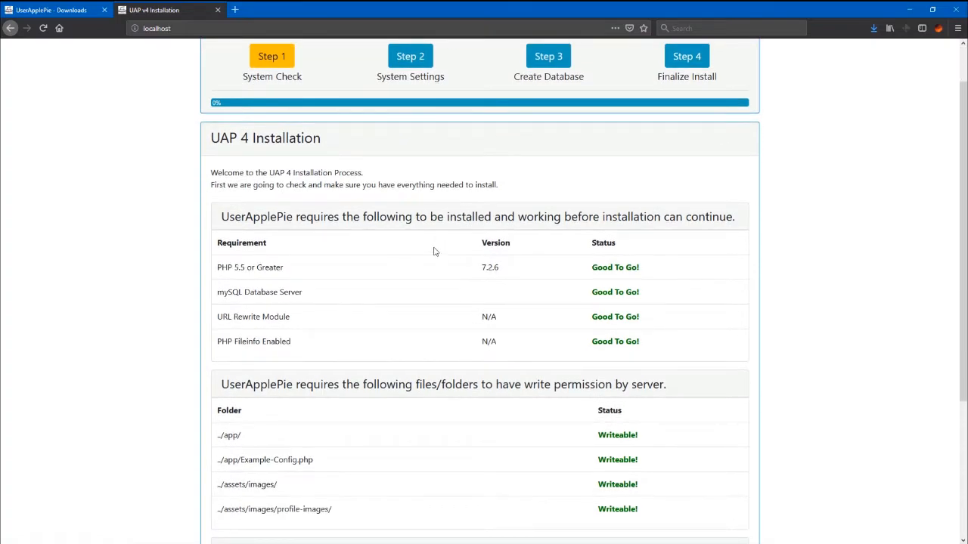
{"action": "left_click_drag", "start_coordinate": [284, 271], "coordinate": [217, 269]}
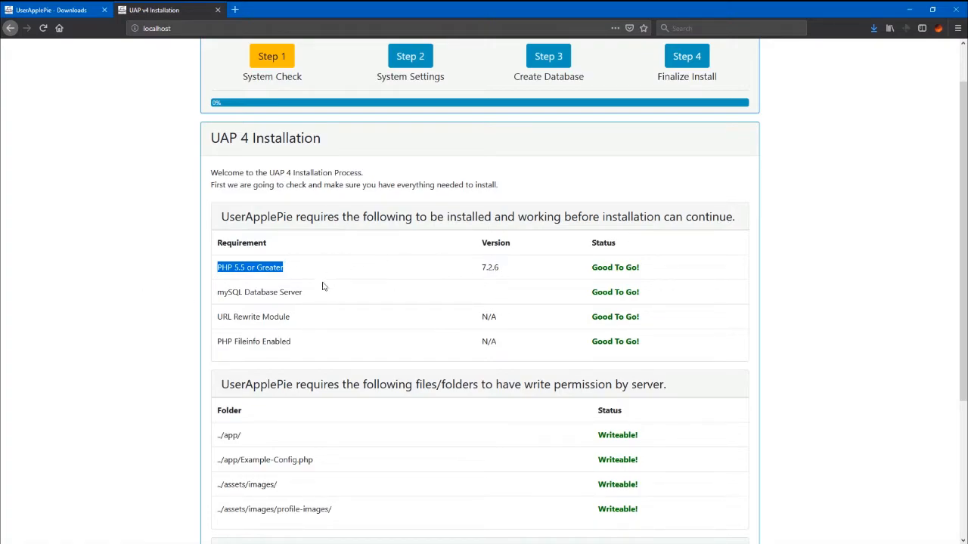
{"action": "left_click_drag", "start_coordinate": [247, 267], "coordinate": [240, 267]}
{"action": "left_click", "coordinate": [239, 267]}
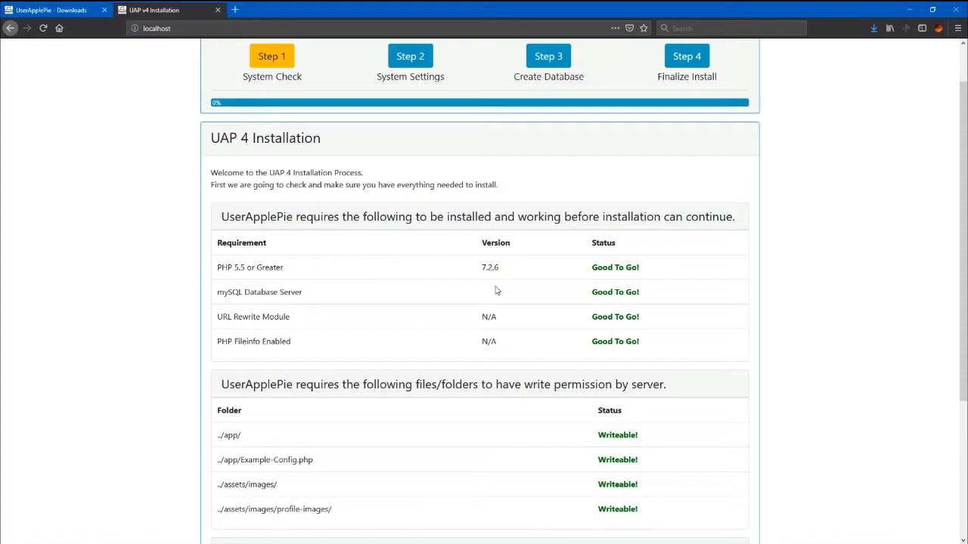
{"action": "scroll", "coordinate": [529, 295], "scroll_direction": "down", "scroll_amount": 5}
{"action": "scroll", "coordinate": [597, 302], "scroll_direction": "up", "scroll_amount": 4}
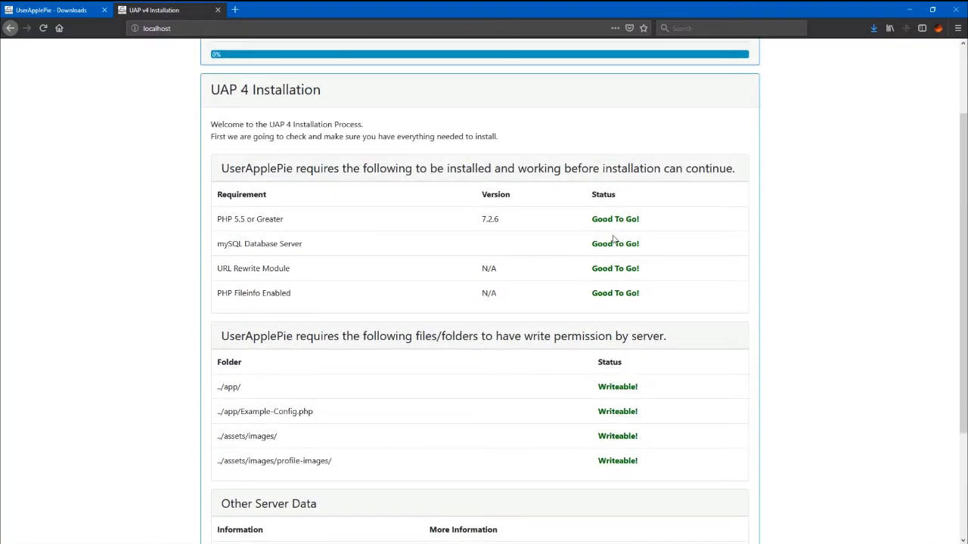
{"action": "scroll", "coordinate": [624, 446], "scroll_direction": "down", "scroll_amount": 4}
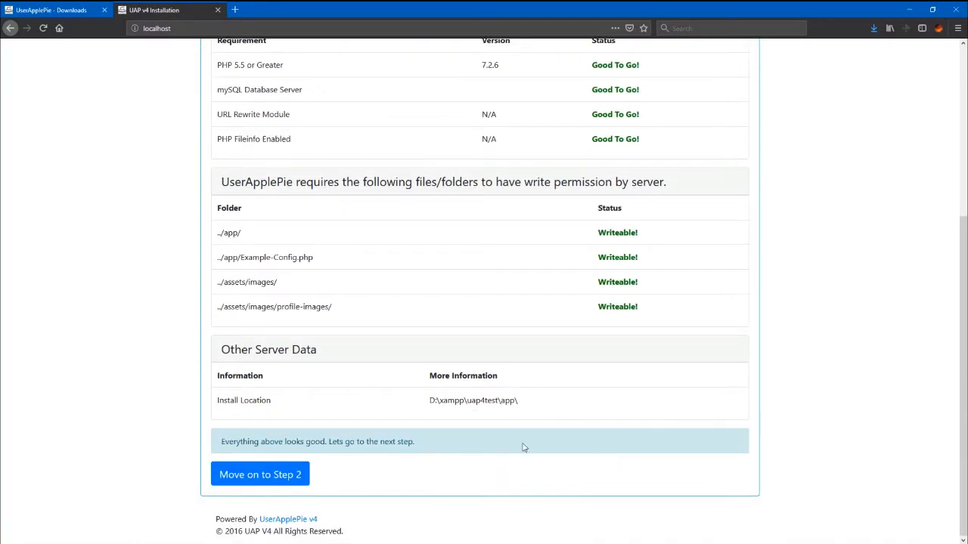
{"action": "left_click", "coordinate": [282, 482]}
Step: Work on the Website URL field, copying the site address from the Downloads tab
{"action": "scroll", "coordinate": [366, 322], "scroll_direction": "down", "scroll_amount": 4}
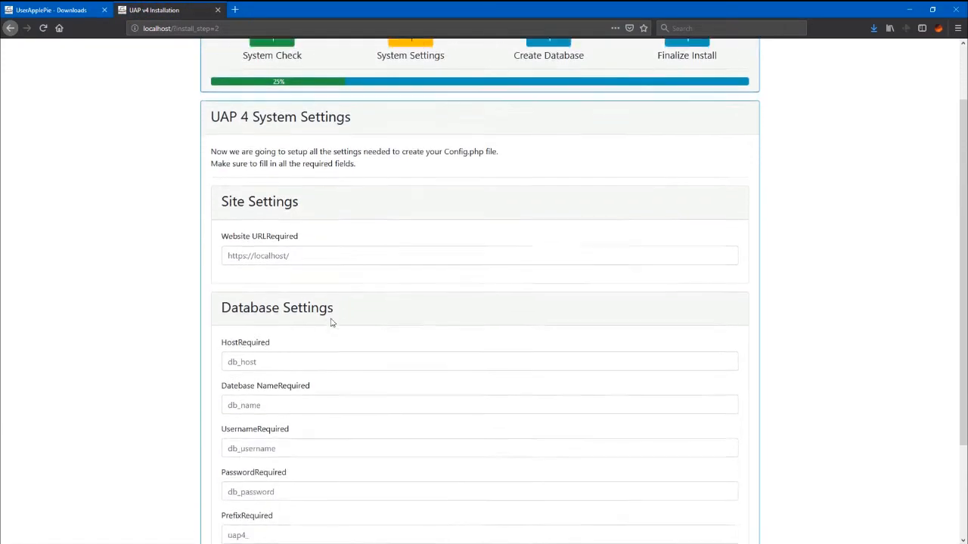
{"action": "left_click", "coordinate": [259, 175]}
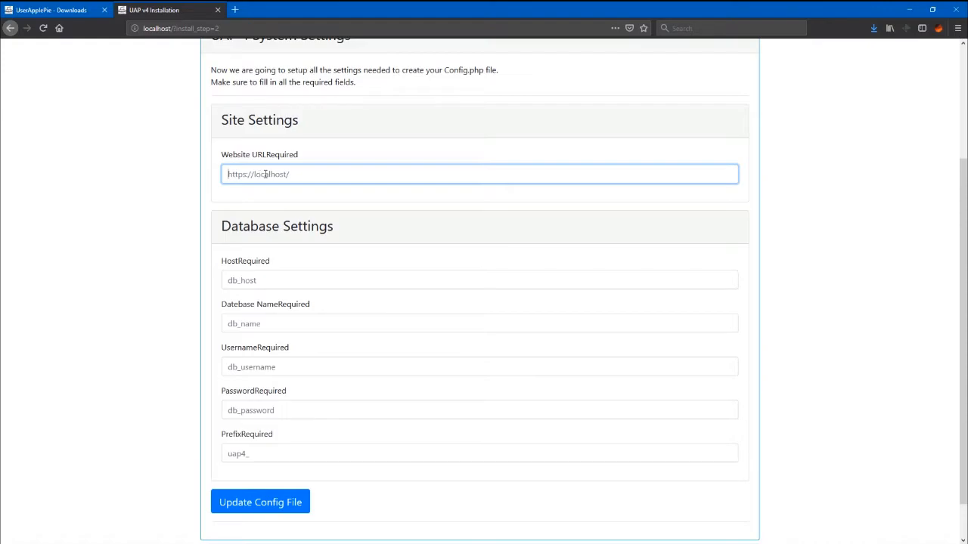
{"action": "left_click", "coordinate": [300, 174]}
{"action": "left_click", "coordinate": [307, 171]}
{"action": "left_click", "coordinate": [76, 12]}
{"action": "double_click", "coordinate": [288, 28]}
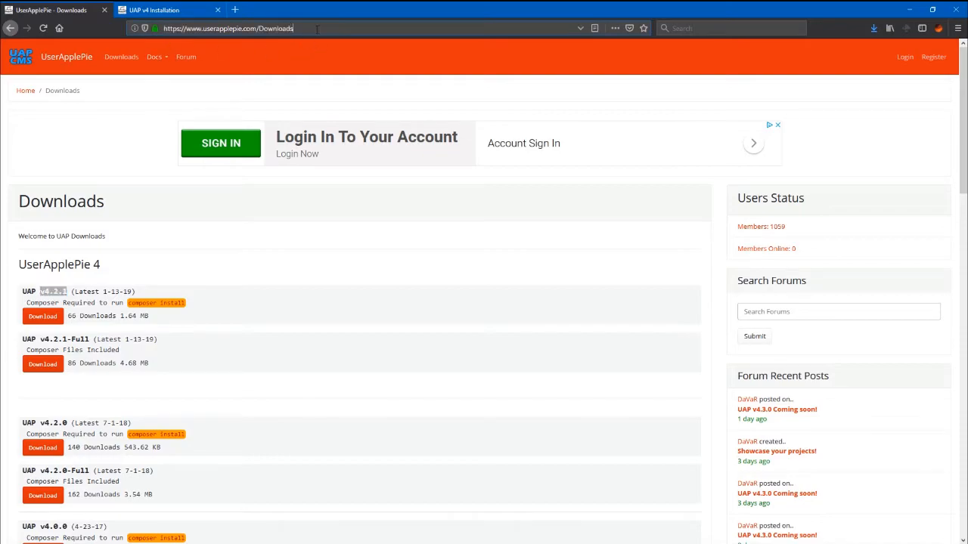
{"action": "key", "text": "BackSpace"}
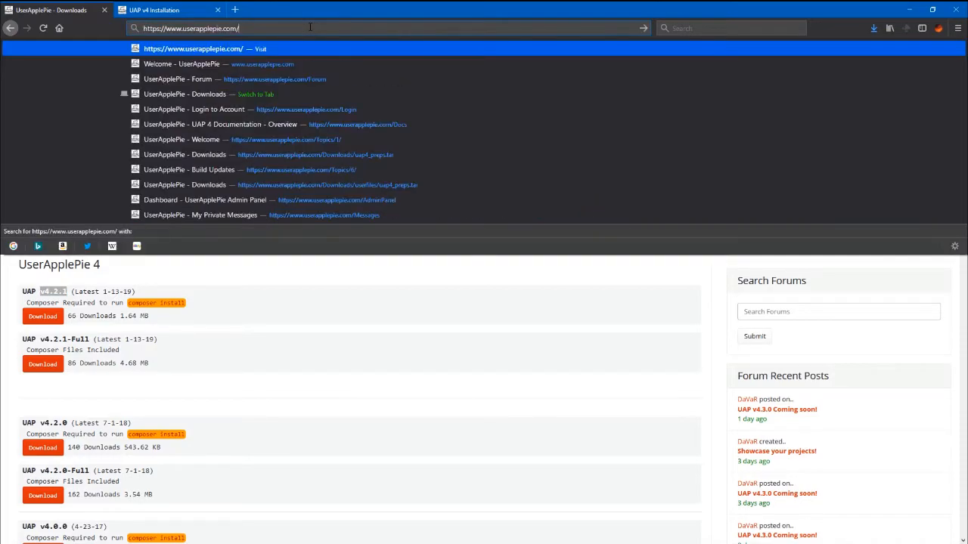
{"action": "left_click_drag", "start_coordinate": [251, 28], "coordinate": [142, 28]}
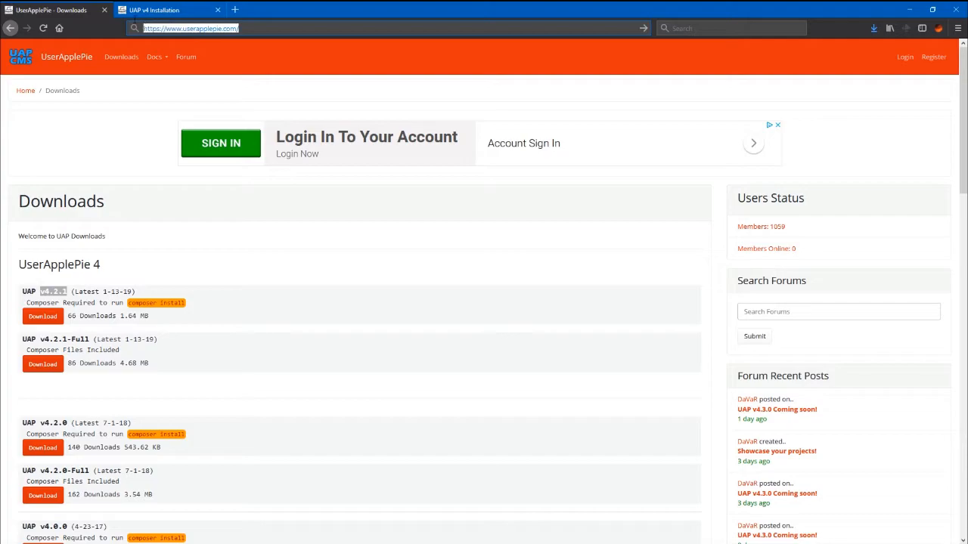
{"action": "left_click", "coordinate": [179, 10]}
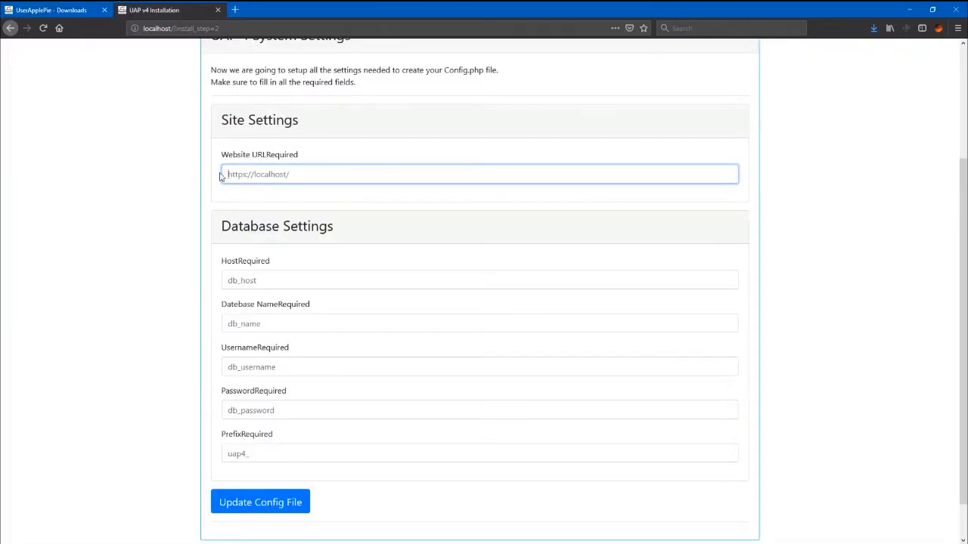
{"action": "left_click", "coordinate": [287, 175]}
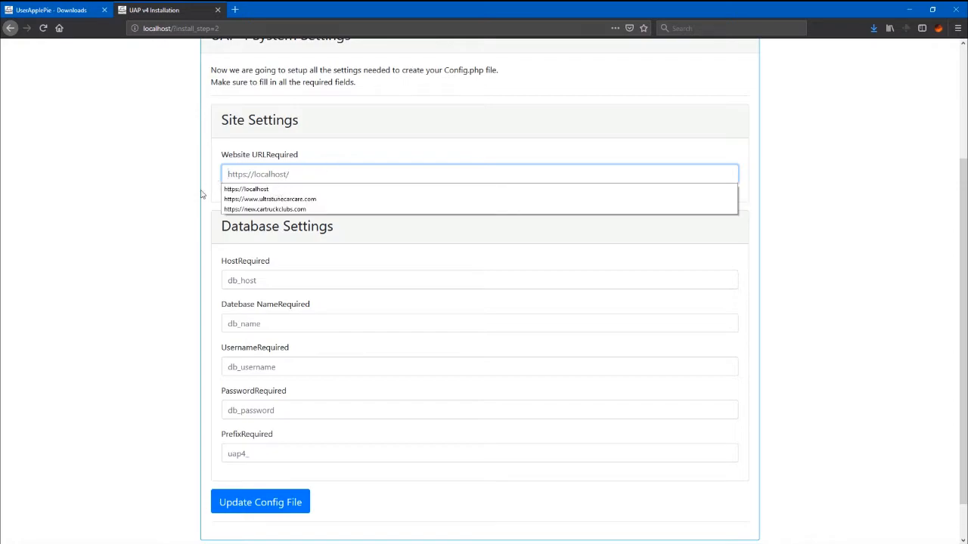
{"action": "left_click", "coordinate": [149, 199]}
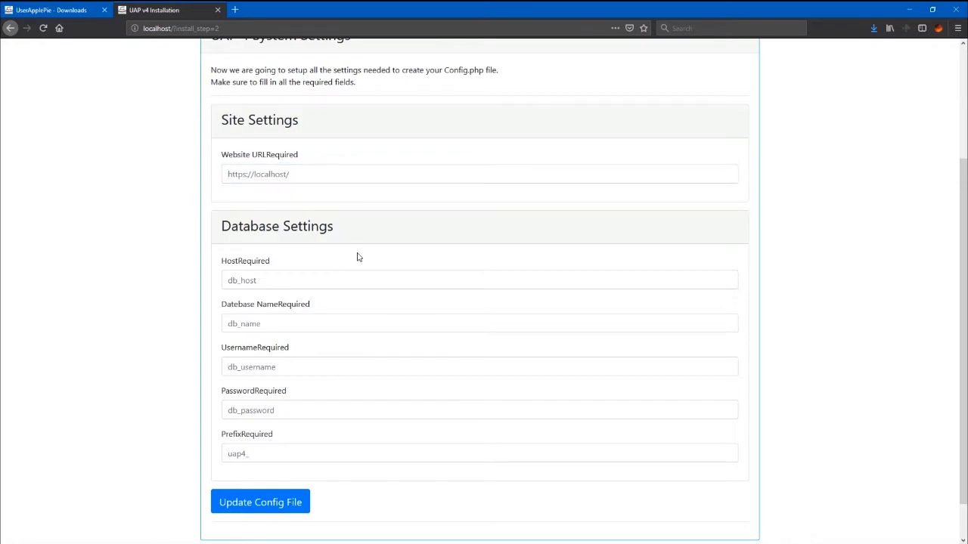
Step: Enter localhost as the database Host
{"action": "left_click", "coordinate": [278, 277]}
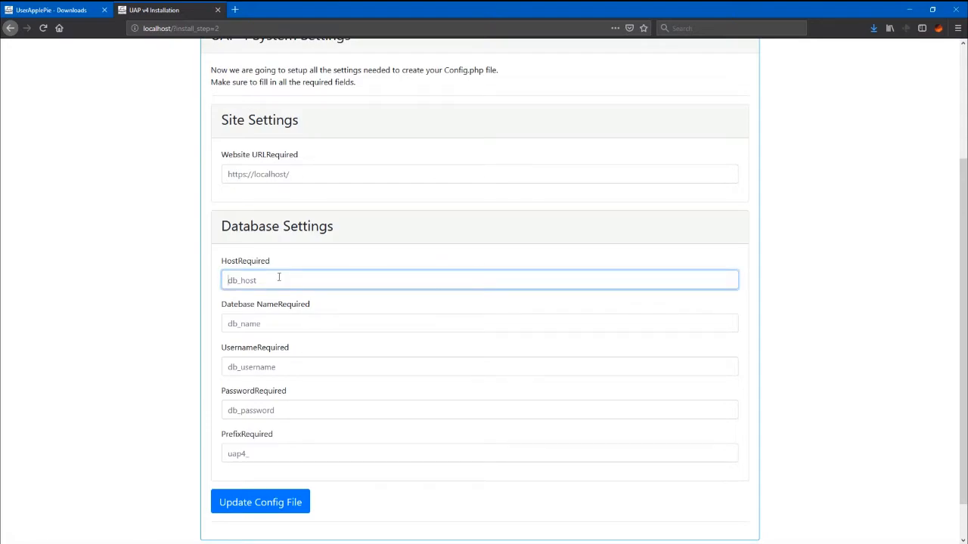
{"action": "type", "text": "localhost"}
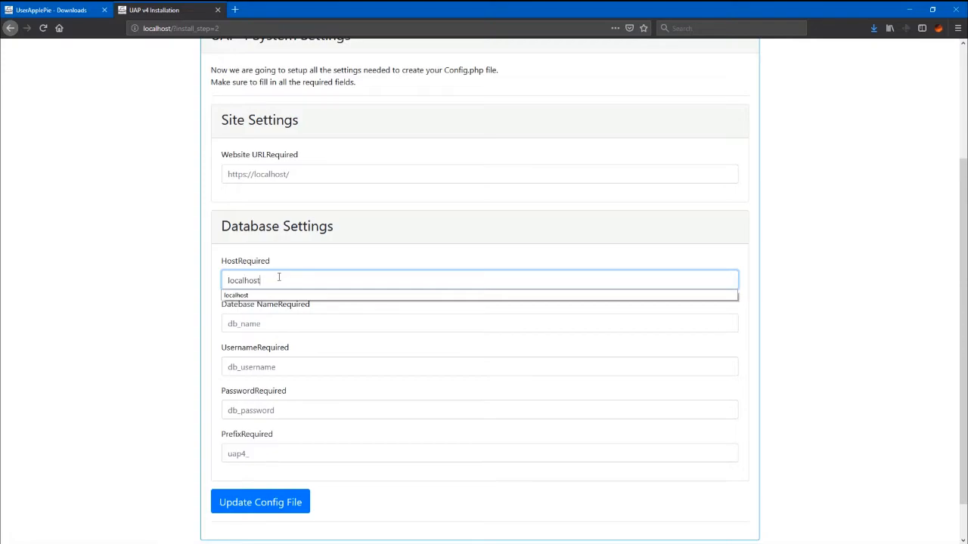
{"action": "key", "text": "Tab"}
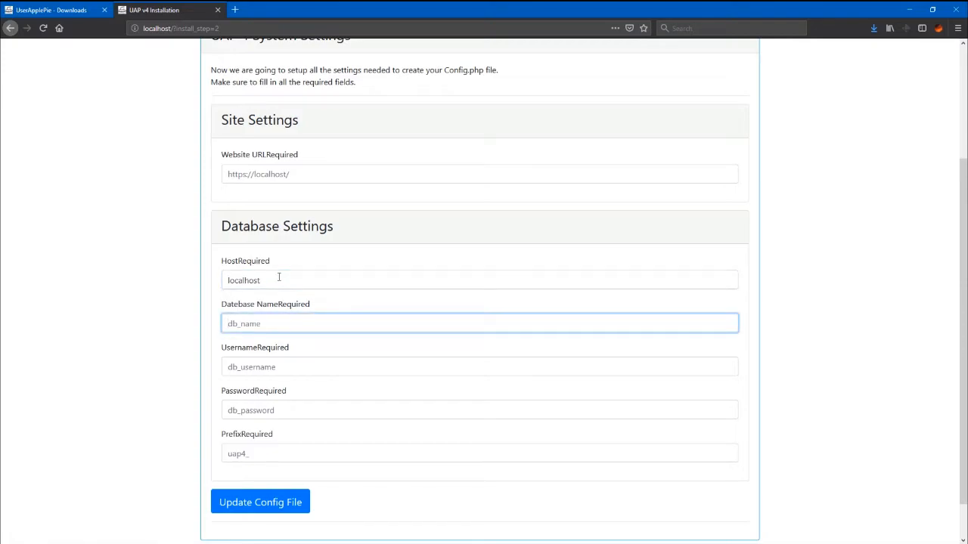
Step: Open localhost/phpmyadmin in a new tab and create a database named uap4test
{"action": "left_click", "coordinate": [234, 9]}
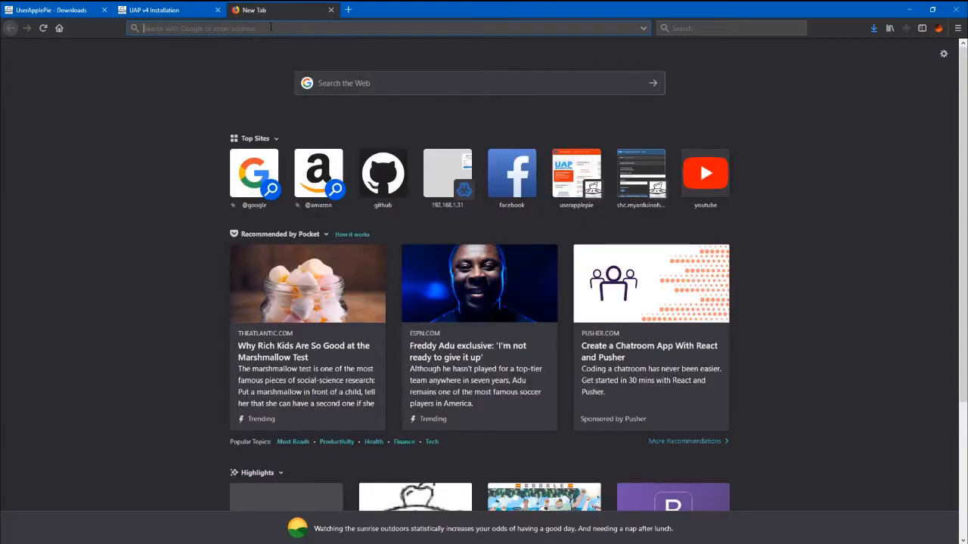
{"action": "type", "text": "localhost/"}
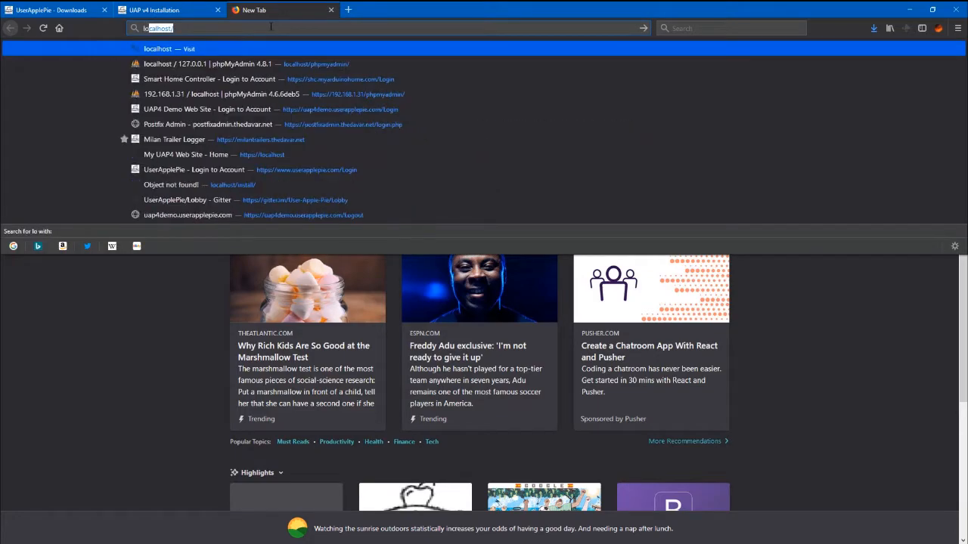
{"action": "left_click", "coordinate": [219, 64]}
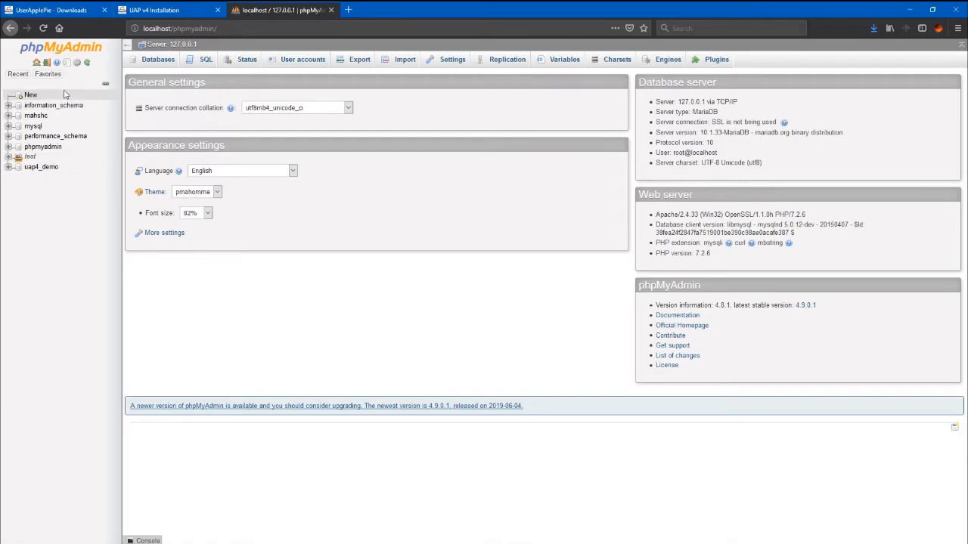
{"action": "left_click", "coordinate": [31, 96]}
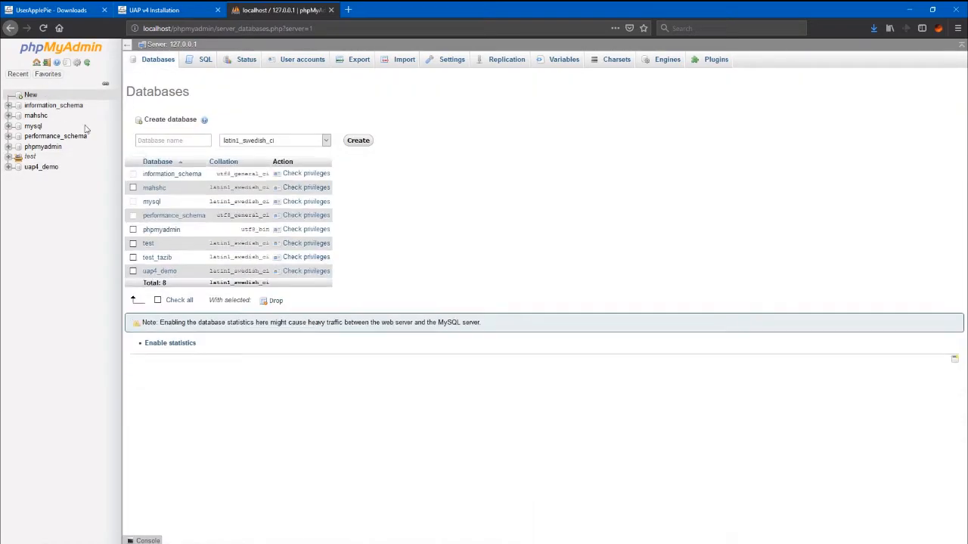
{"action": "left_click", "coordinate": [171, 141]}
{"action": "type", "text": "uap"}
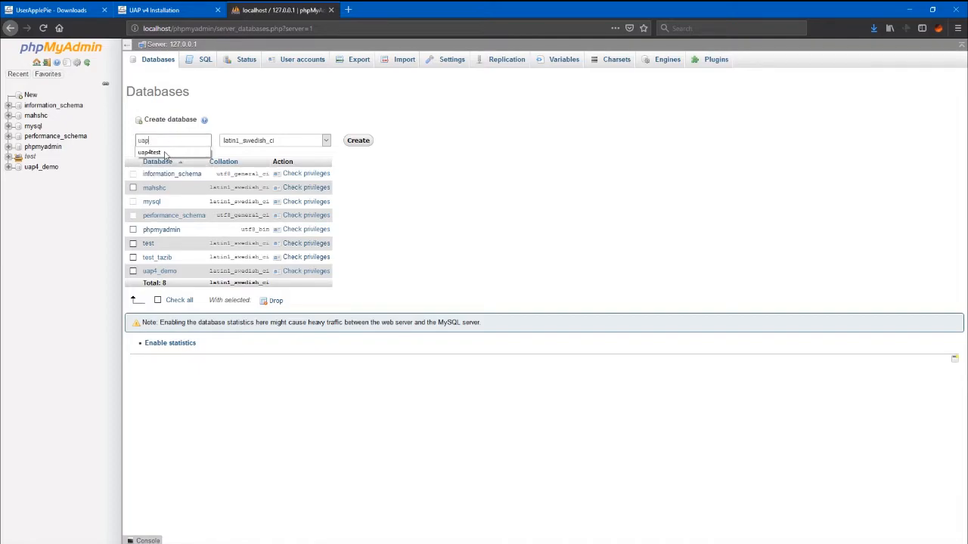
{"action": "left_click", "coordinate": [163, 152]}
{"action": "left_click", "coordinate": [358, 141]}
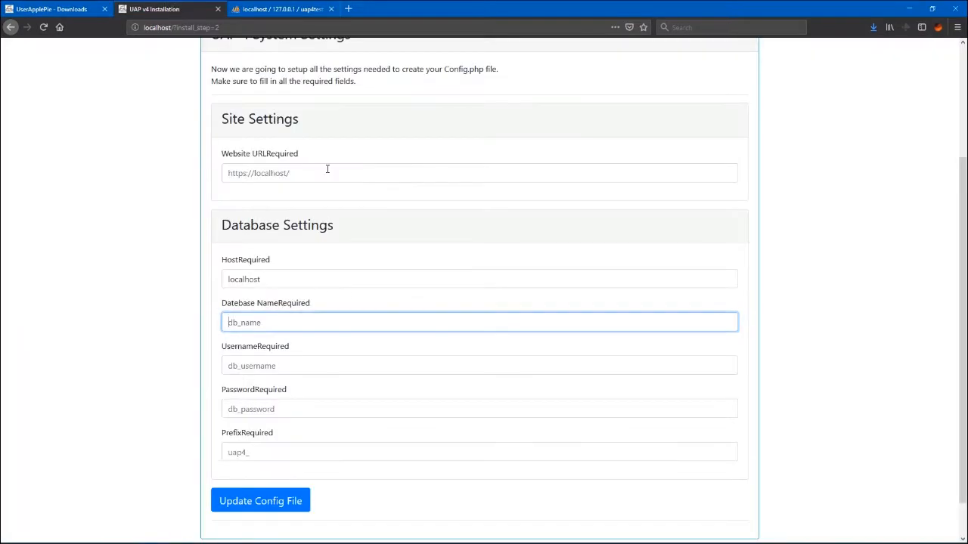
Step: Fill in Database Name uap4test, the username and password, and update the config file
{"action": "left_click", "coordinate": [243, 319]}
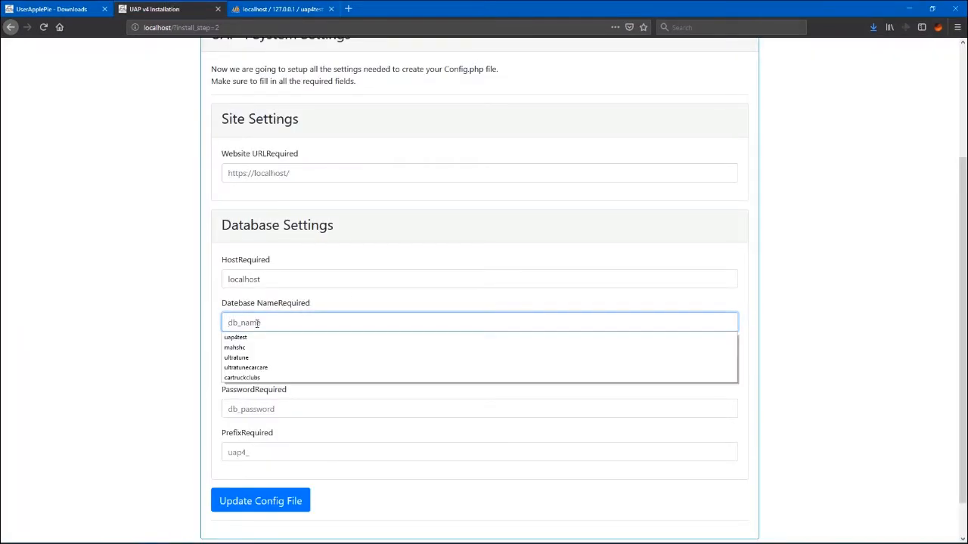
{"action": "left_click", "coordinate": [241, 364]}
{"action": "left_click", "coordinate": [244, 406]}
{"action": "key", "text": "ctrl+v"}
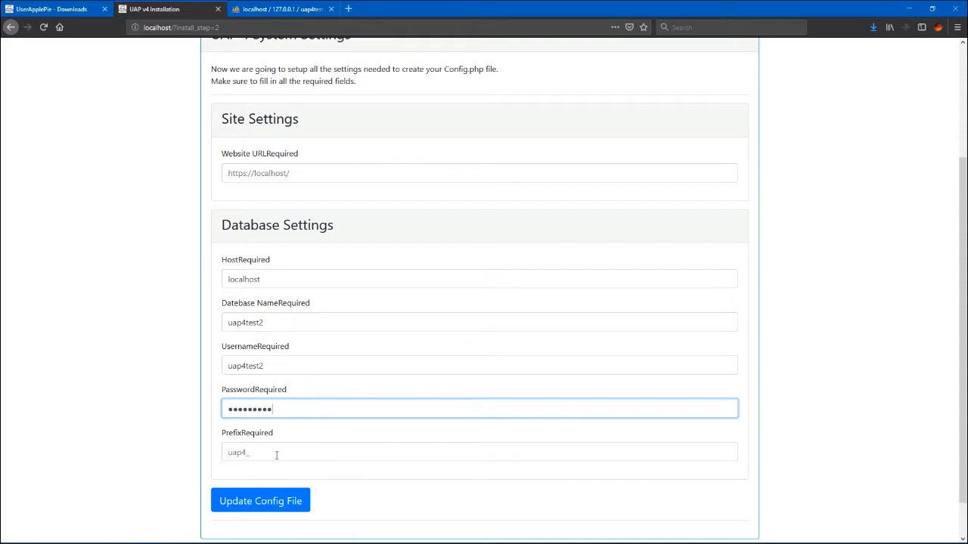
{"action": "left_click", "coordinate": [260, 502]}
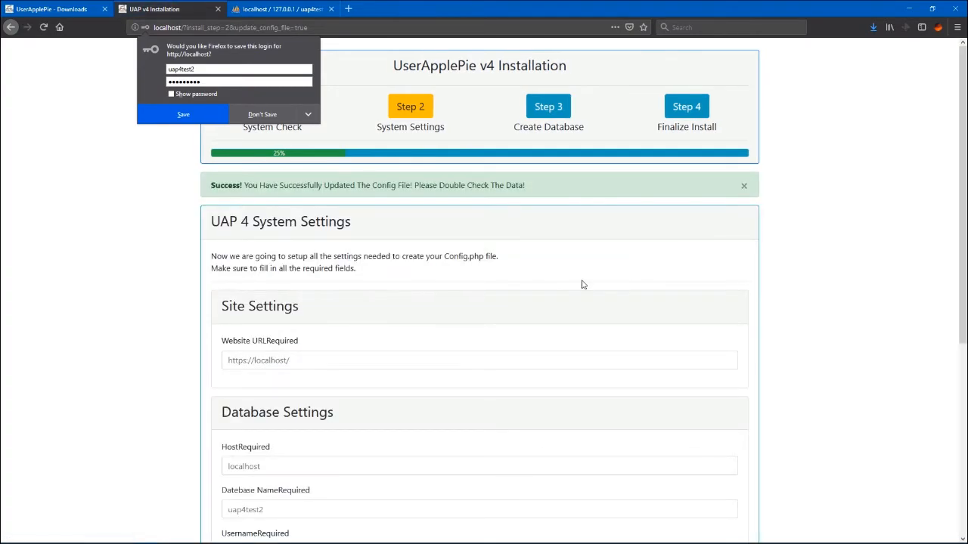
Step: Test the database settings so they report Connected Successfully
{"action": "scroll", "coordinate": [291, 322], "scroll_direction": "down", "scroll_amount": 1}
{"action": "scroll", "coordinate": [292, 334], "scroll_direction": "down", "scroll_amount": 5}
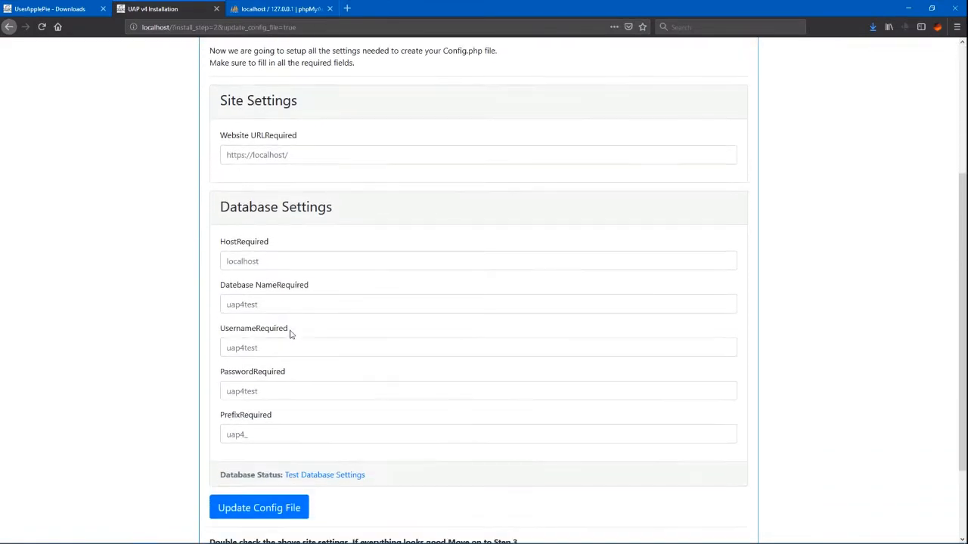
{"action": "left_click", "coordinate": [333, 372]}
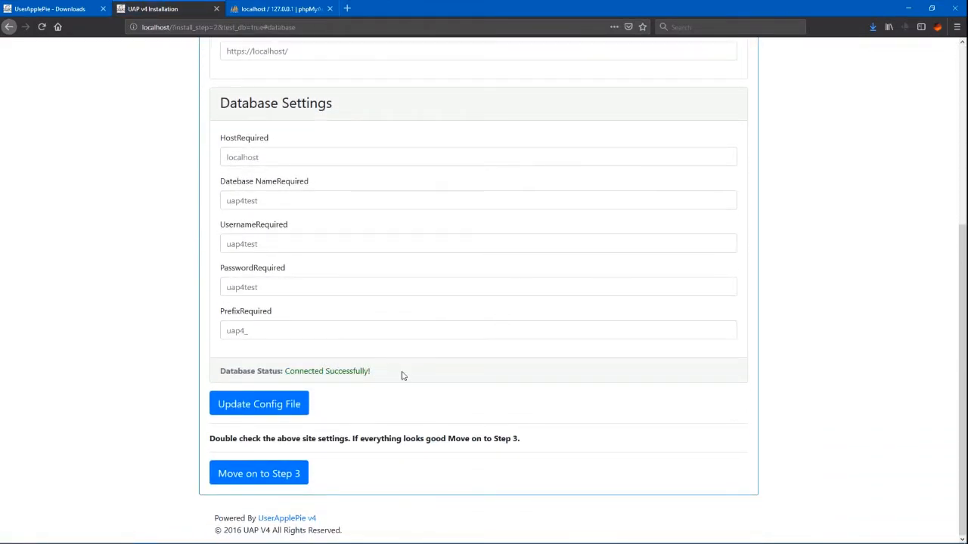
Step: Import the data in Step 3, save and finalize in Step 4, then open the new site
{"action": "left_click", "coordinate": [276, 476]}
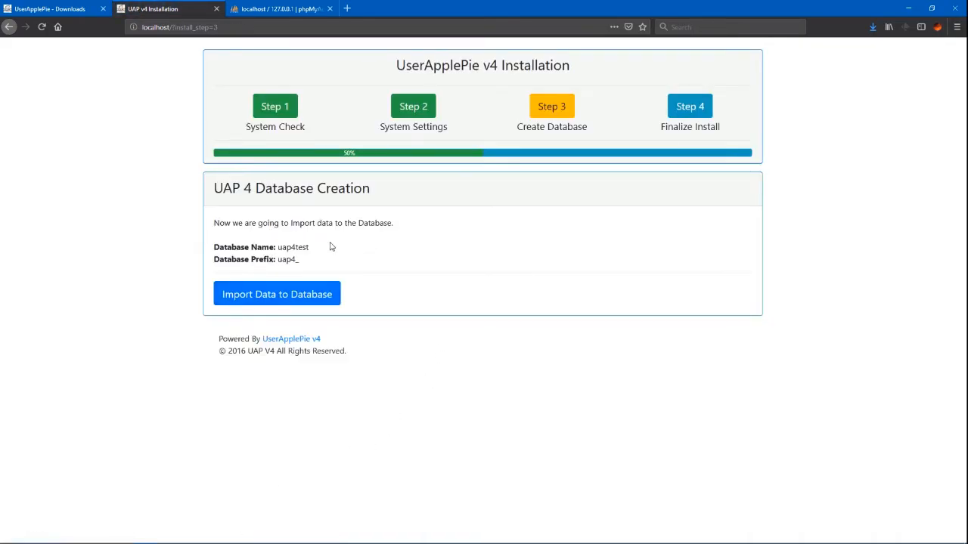
{"action": "left_click", "coordinate": [274, 301]}
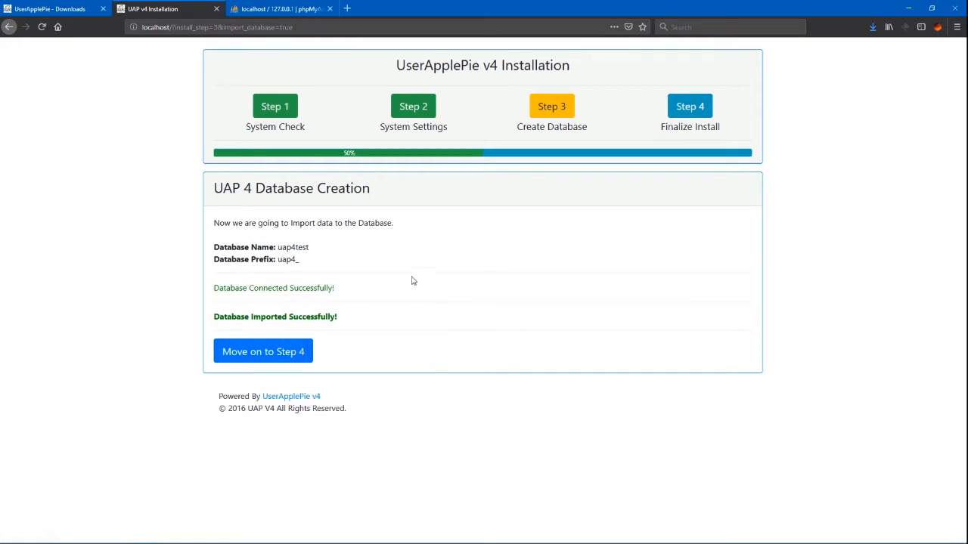
{"action": "left_click", "coordinate": [253, 356]}
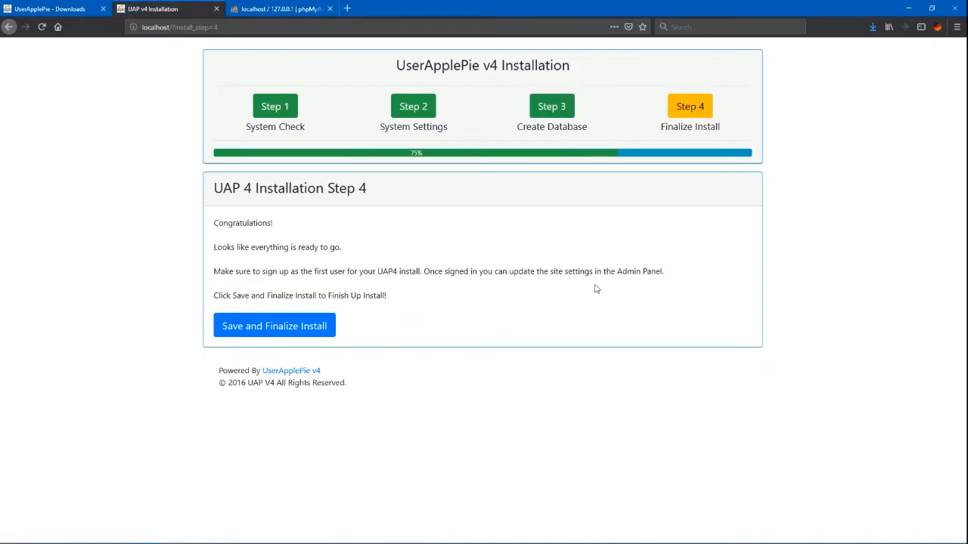
{"action": "left_click", "coordinate": [260, 328]}
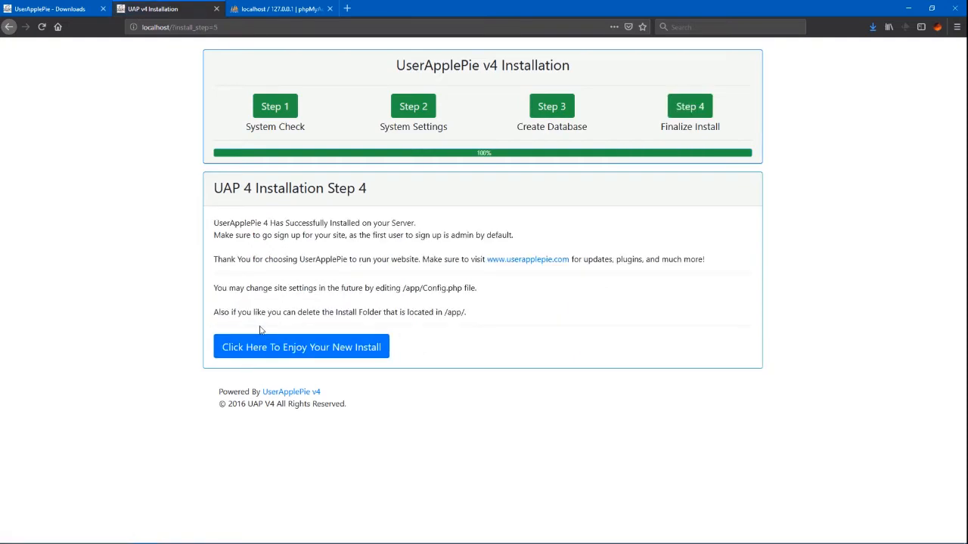
{"action": "left_click", "coordinate": [317, 353]}
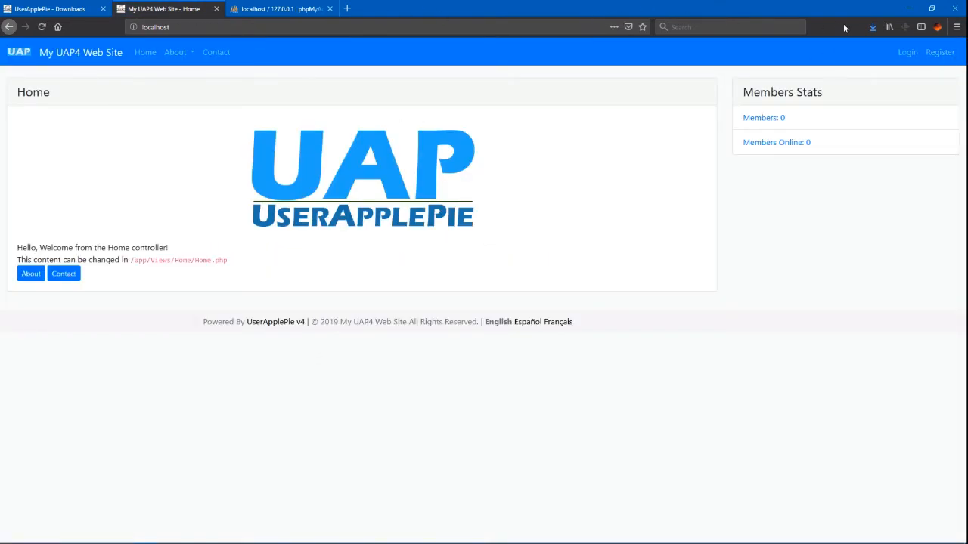
Step: Go to the Register page and enter a new username
{"action": "left_click", "coordinate": [907, 52]}
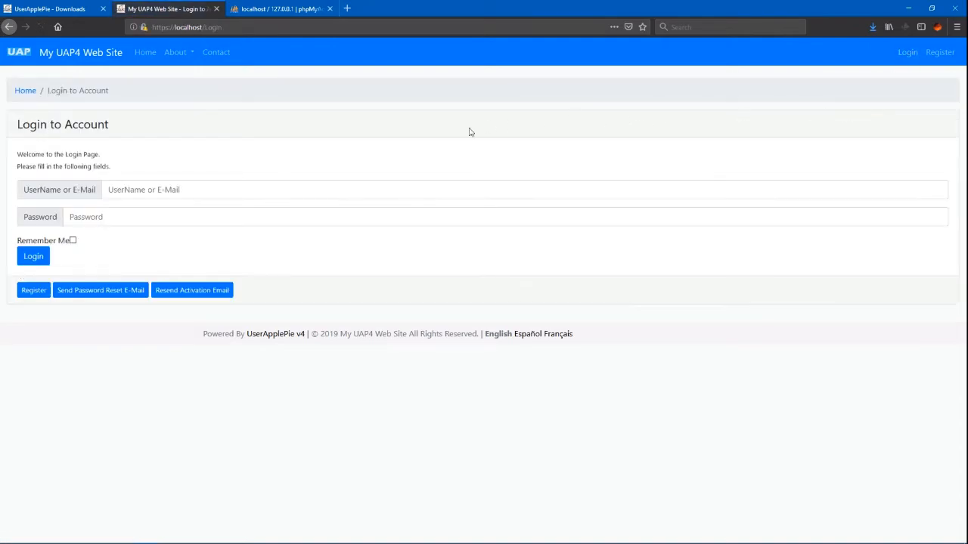
{"action": "left_click", "coordinate": [141, 190]}
{"action": "left_click", "coordinate": [142, 188]}
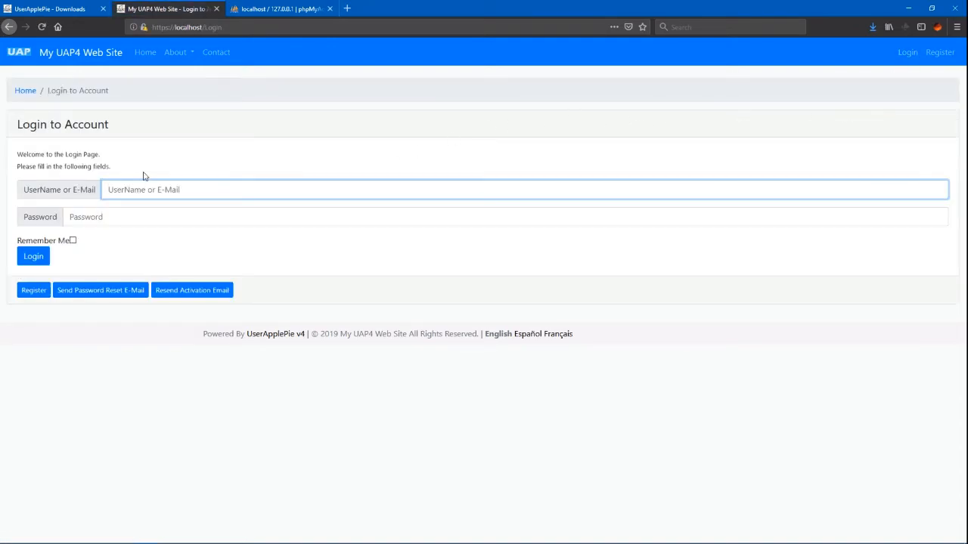
{"action": "left_click", "coordinate": [940, 52]}
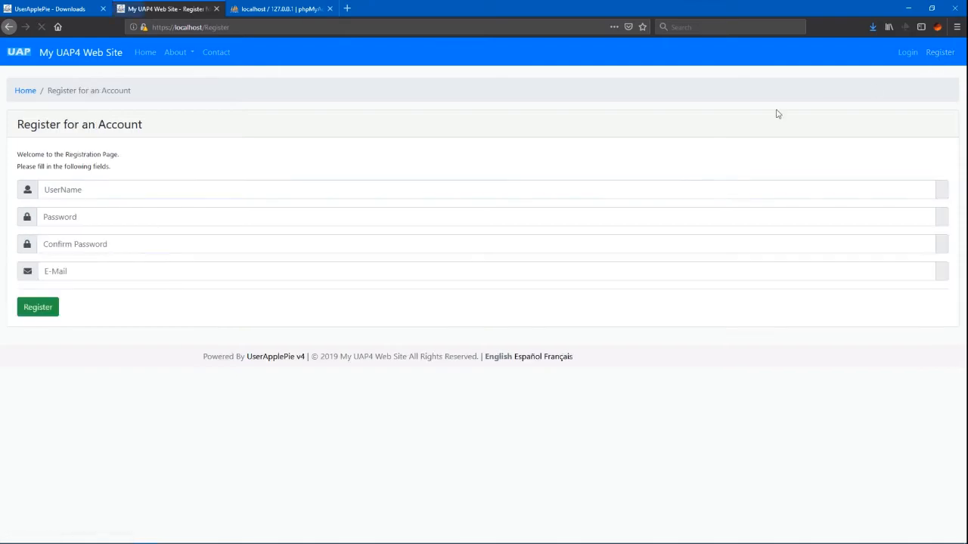
{"action": "left_click", "coordinate": [98, 189]}
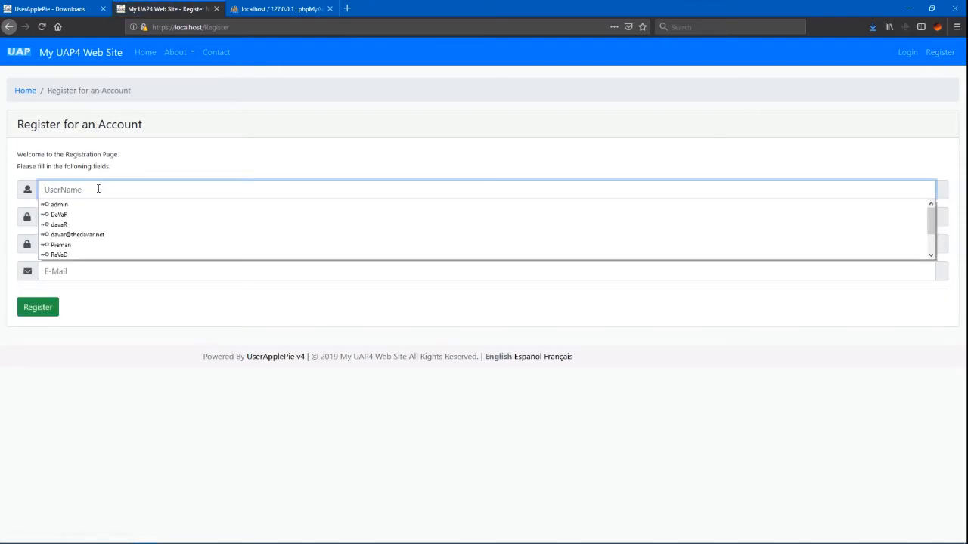
{"action": "type", "text": "Dav"}
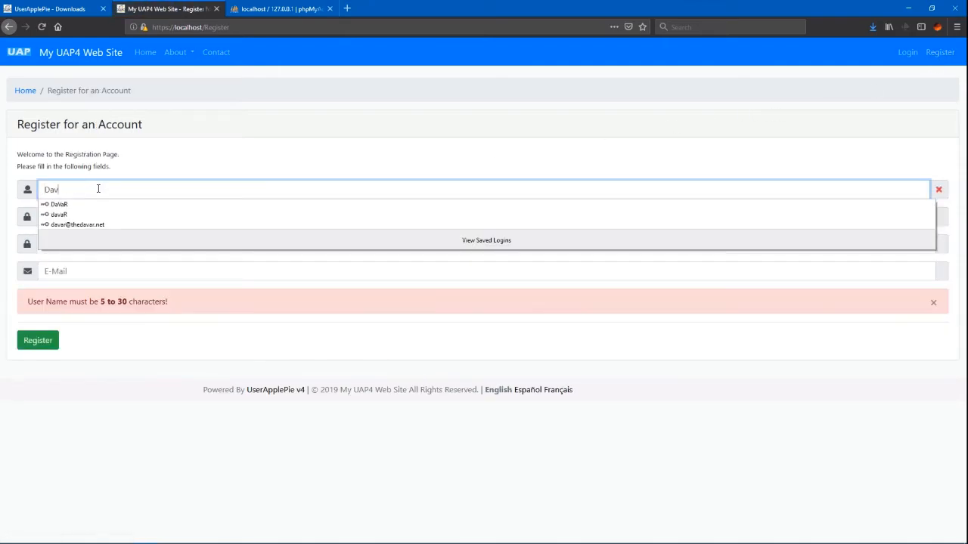
{"action": "type", "text": "aR"}
{"action": "key", "text": "Tab"}
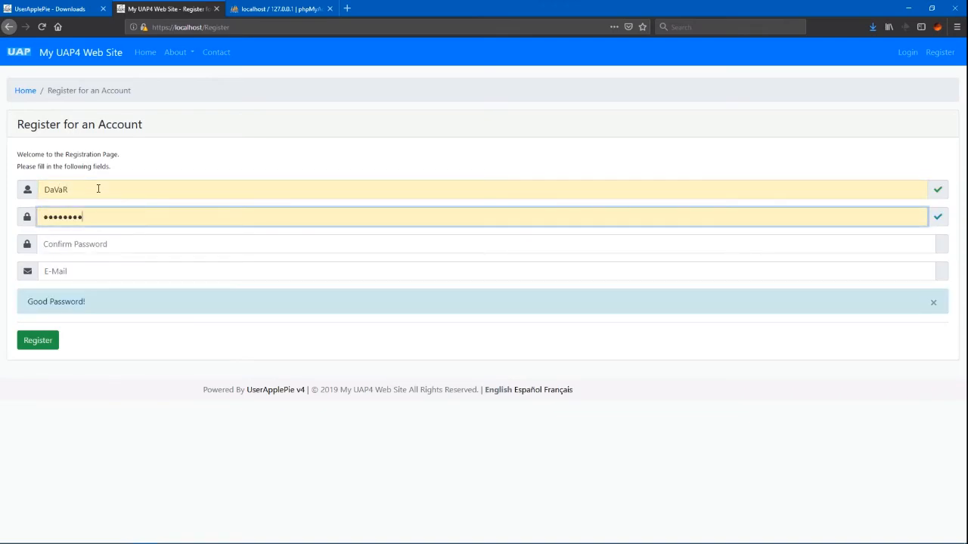
Step: Fill in the password confirmation and e-mail address, submit the registration, then open Login
{"action": "left_click", "coordinate": [146, 245]}
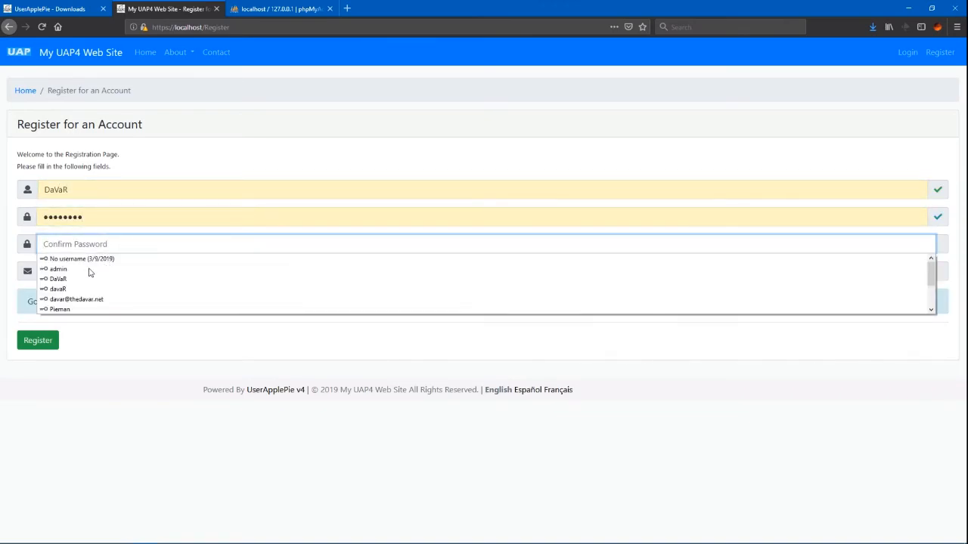
{"action": "left_click", "coordinate": [61, 279]}
{"action": "left_click", "coordinate": [64, 271]}
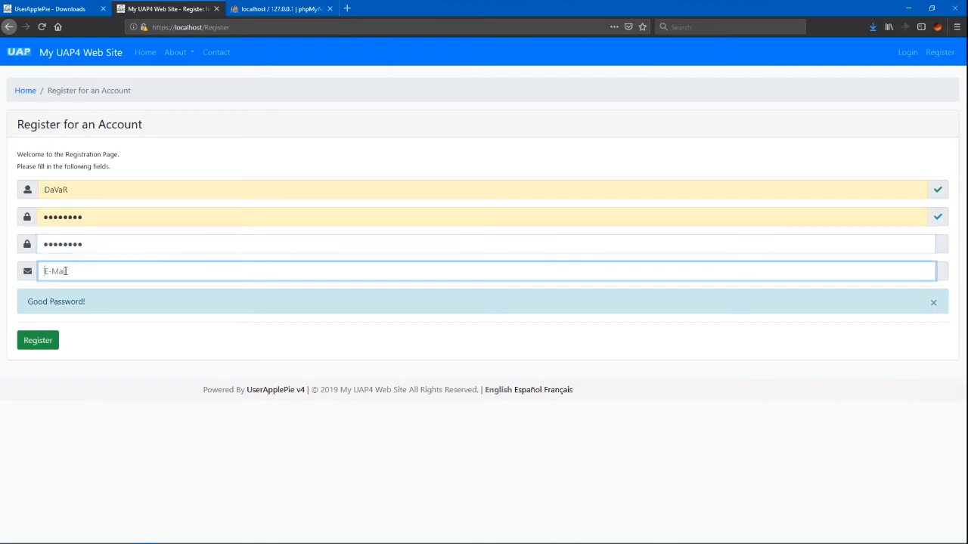
{"action": "left_click", "coordinate": [67, 287]}
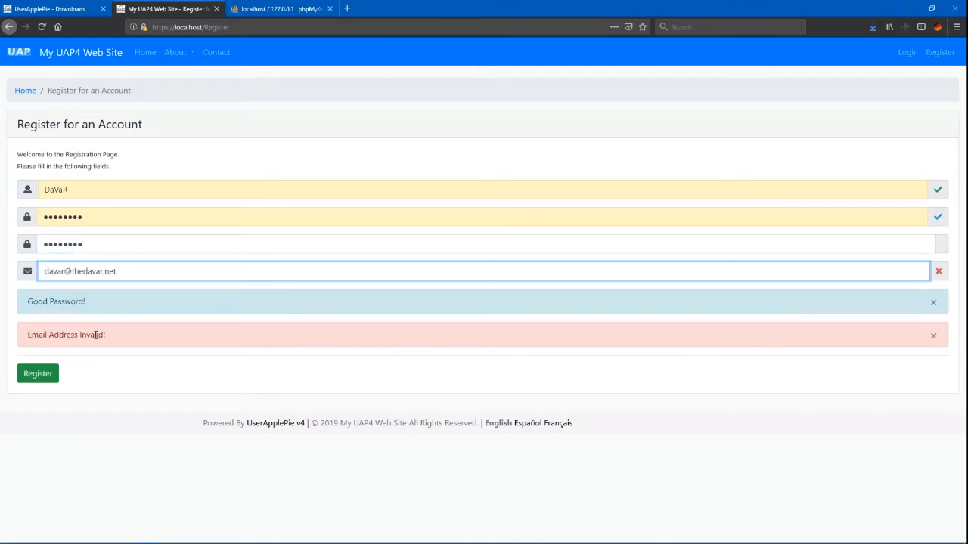
{"action": "left_click", "coordinate": [38, 376]}
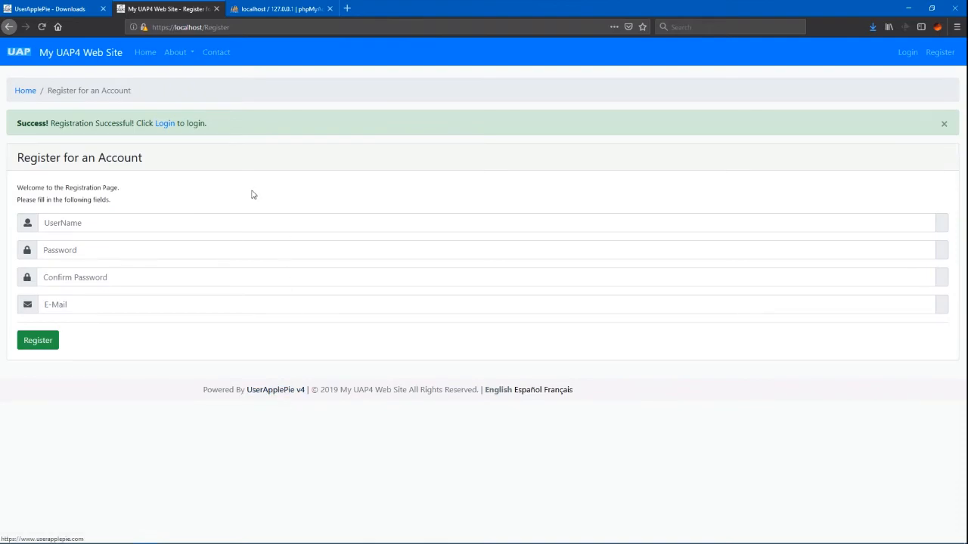
{"action": "left_click", "coordinate": [165, 123]}
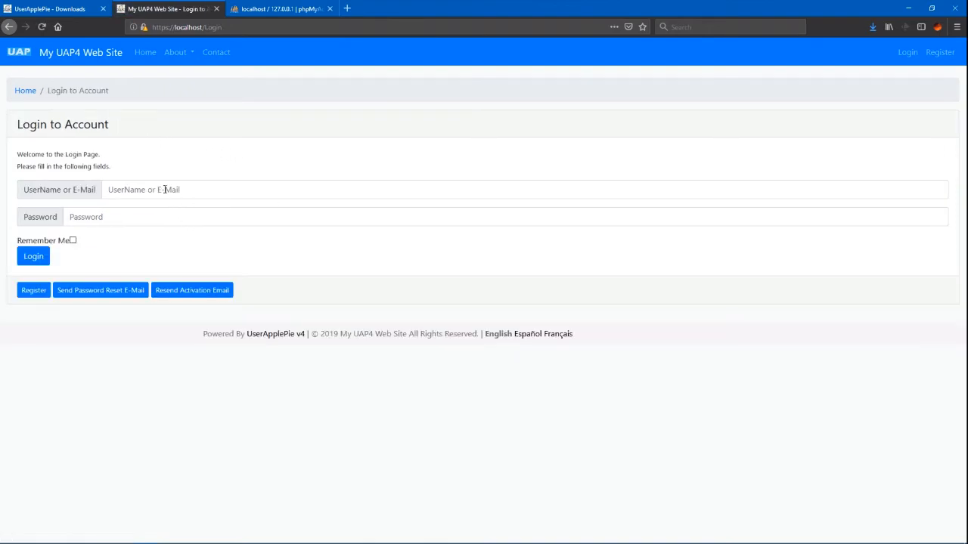
Step: Log in to the new account with the saved username and password
{"action": "left_click", "coordinate": [164, 190]}
{"action": "left_click", "coordinate": [136, 214]}
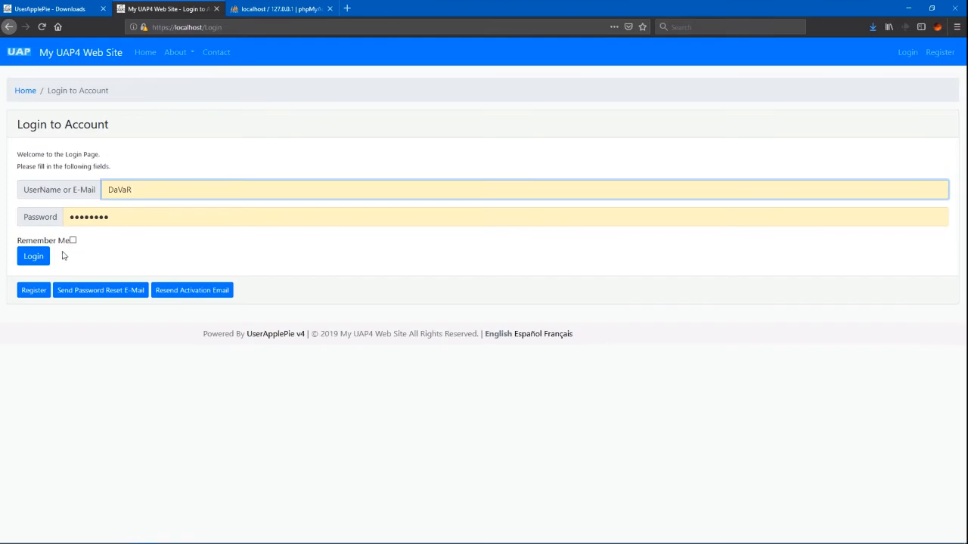
{"action": "left_click", "coordinate": [33, 256]}
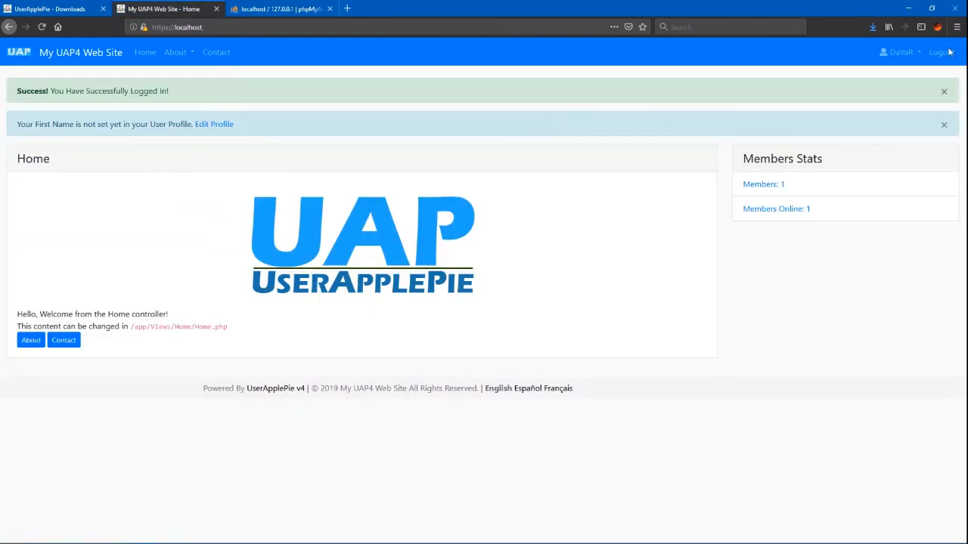
Step: Open the Admin Panel dashboard from the account menu, then return to the main site
{"action": "left_click", "coordinate": [893, 52]}
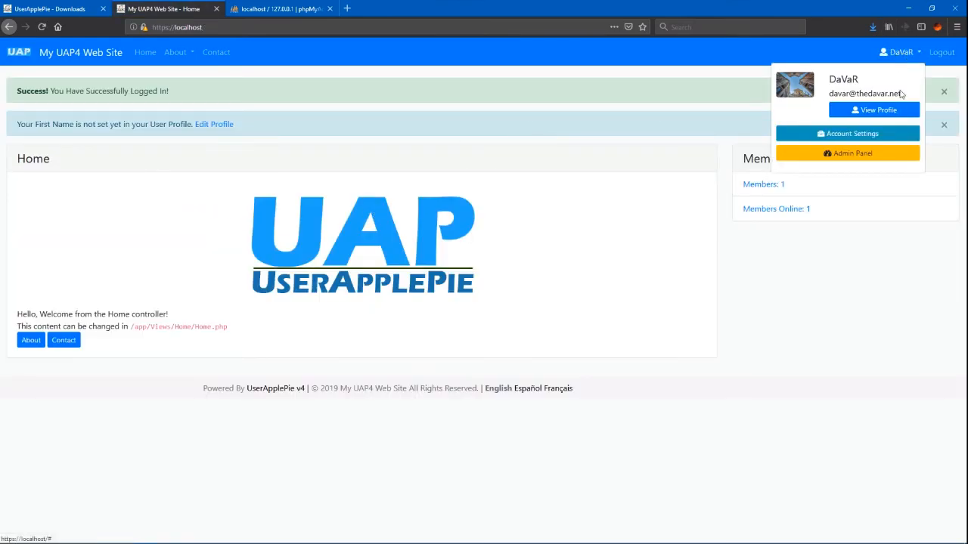
{"action": "left_click", "coordinate": [864, 156]}
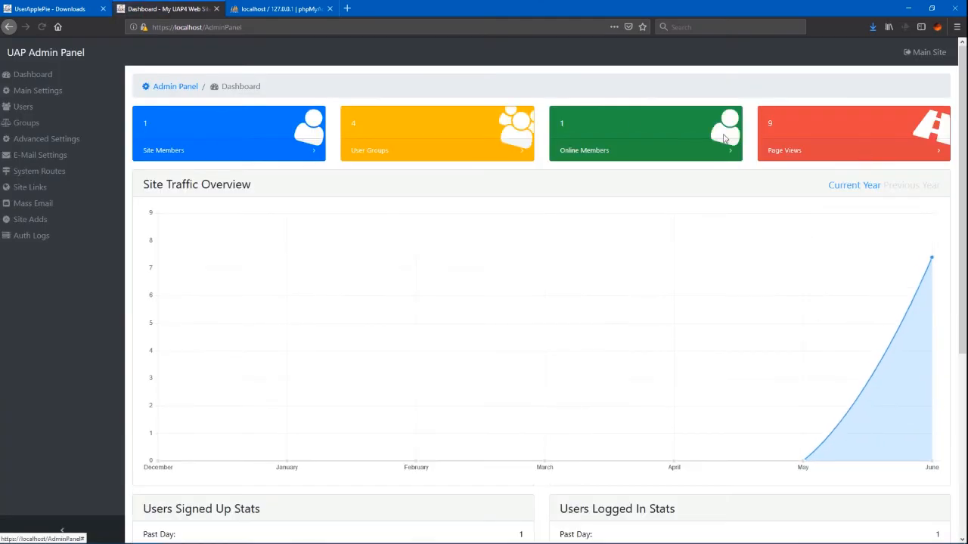
{"action": "left_click", "coordinate": [927, 52]}
{"action": "left_click", "coordinate": [903, 53]}
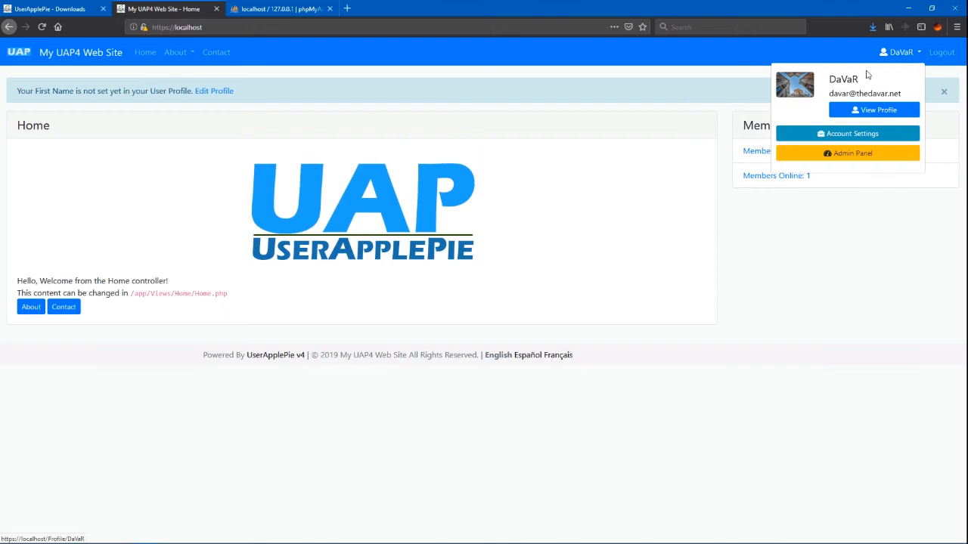
{"action": "left_click", "coordinate": [854, 110]}
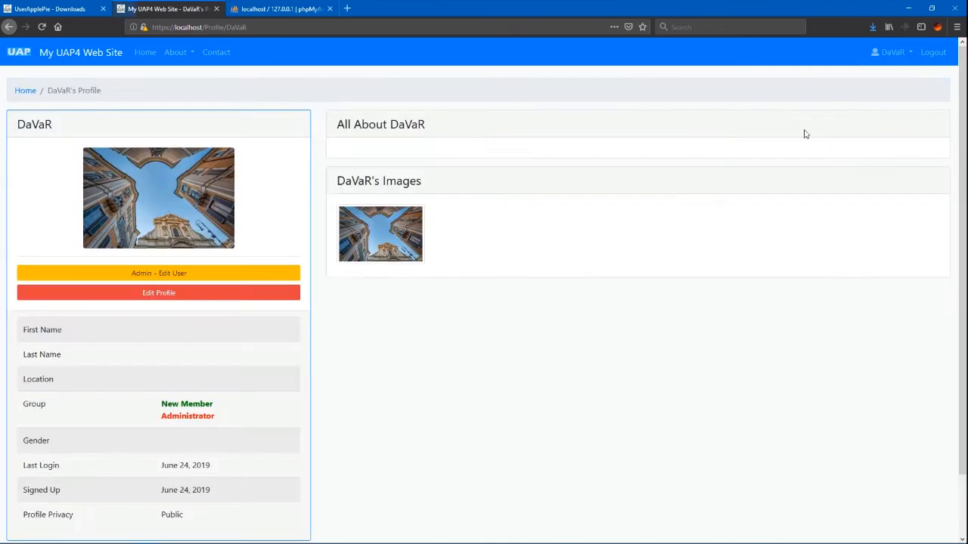
{"action": "scroll", "coordinate": [446, 280], "scroll_direction": "down", "scroll_amount": 2}
{"action": "scroll", "coordinate": [408, 302], "scroll_direction": "up", "scroll_amount": 2}
{"action": "left_click", "coordinate": [389, 231]}
{"action": "left_click", "coordinate": [542, 398]}
{"action": "left_click", "coordinate": [893, 53]}
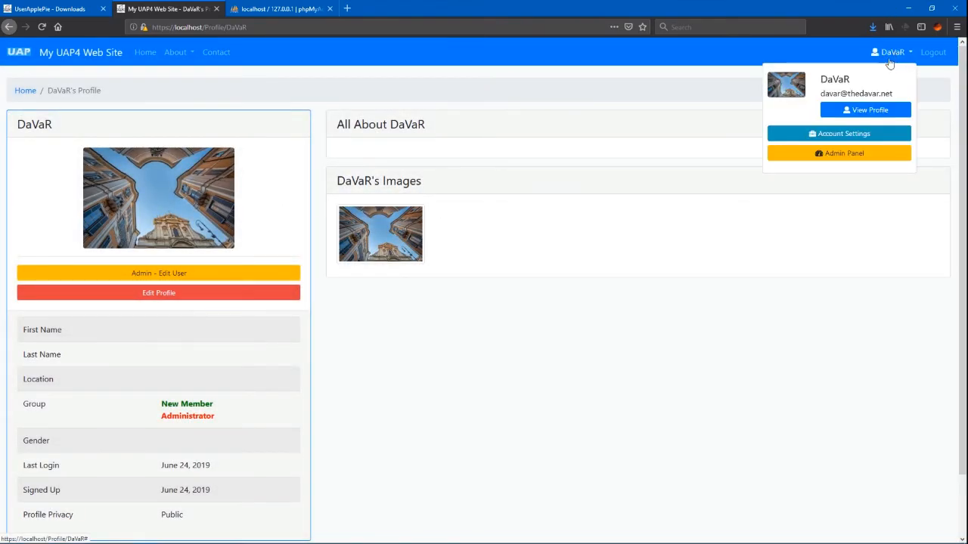
{"action": "left_click", "coordinate": [852, 132]}
{"action": "left_click", "coordinate": [23, 174]}
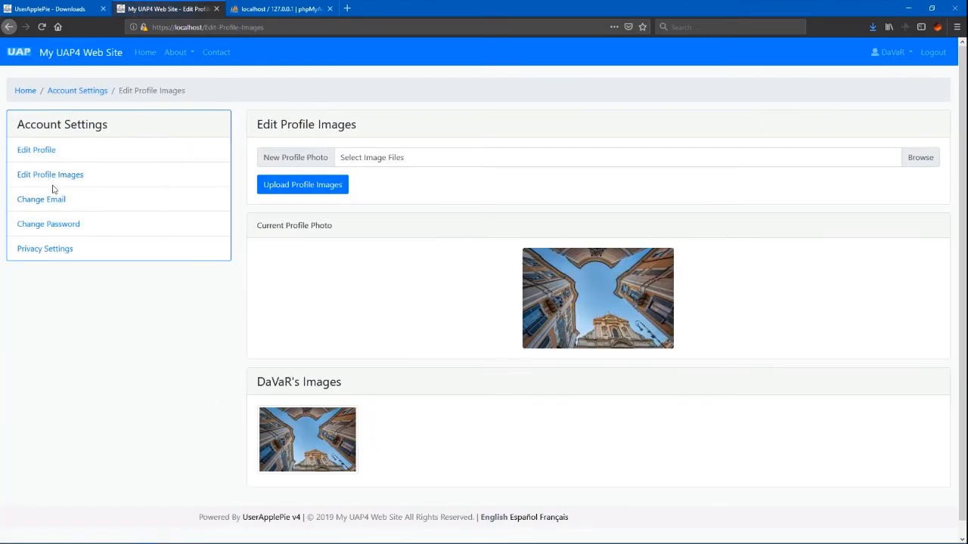
{"action": "scroll", "coordinate": [510, 301], "scroll_direction": "down", "scroll_amount": 1}
{"action": "scroll", "coordinate": [509, 303], "scroll_direction": "up", "scroll_amount": 1}
{"action": "left_click", "coordinate": [276, 432]}
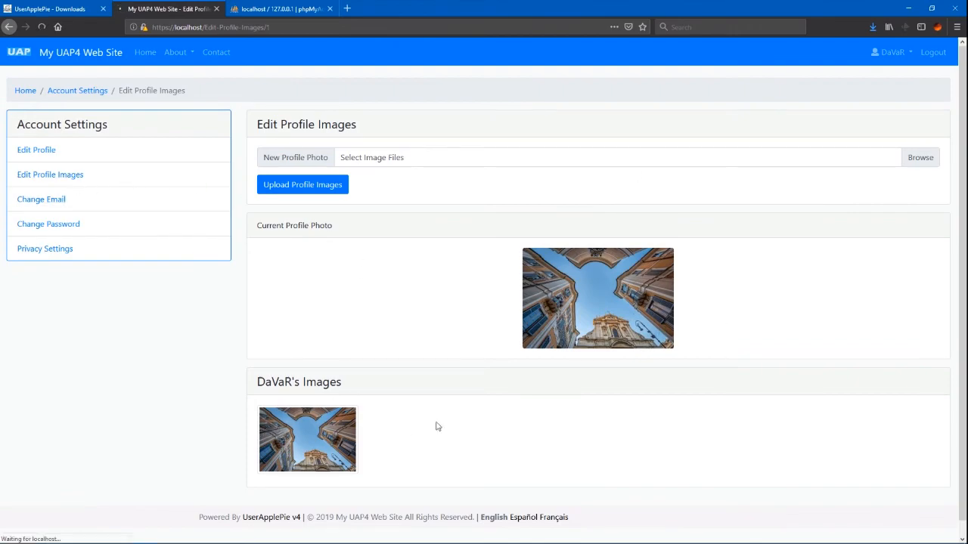
{"action": "left_click", "coordinate": [62, 177]}
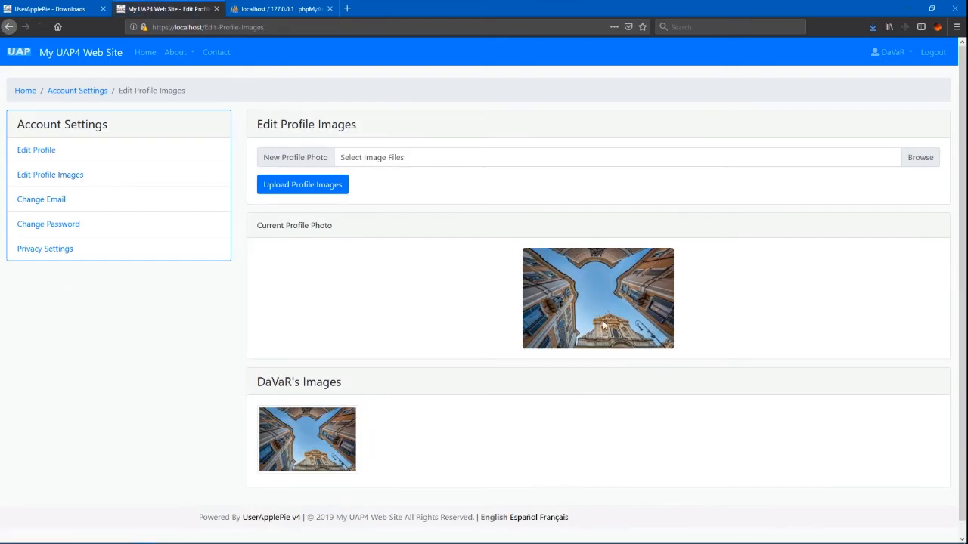
{"action": "left_click", "coordinate": [53, 201]}
{"action": "left_click", "coordinate": [52, 226]}
{"action": "left_click", "coordinate": [53, 249]}
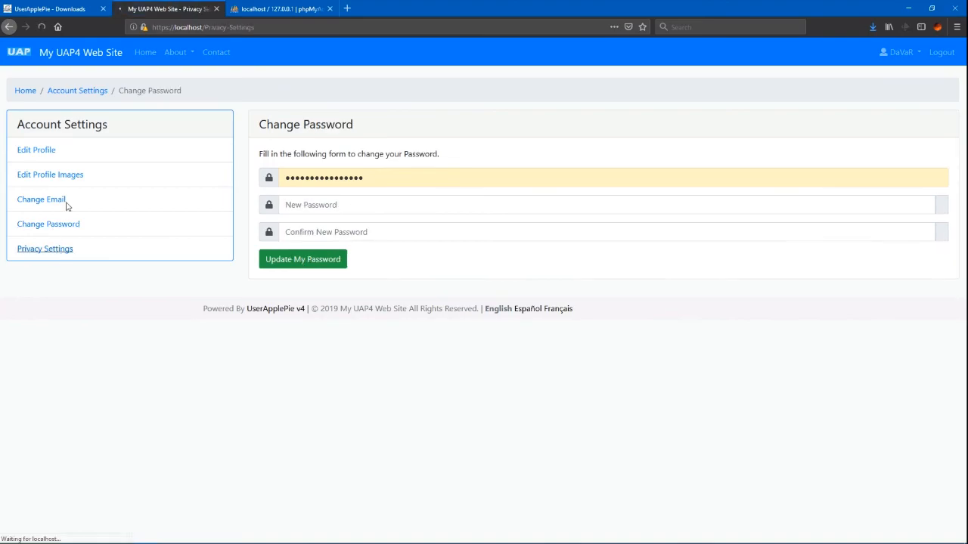
{"action": "left_click", "coordinate": [208, 53]}
{"action": "left_click", "coordinate": [181, 53]}
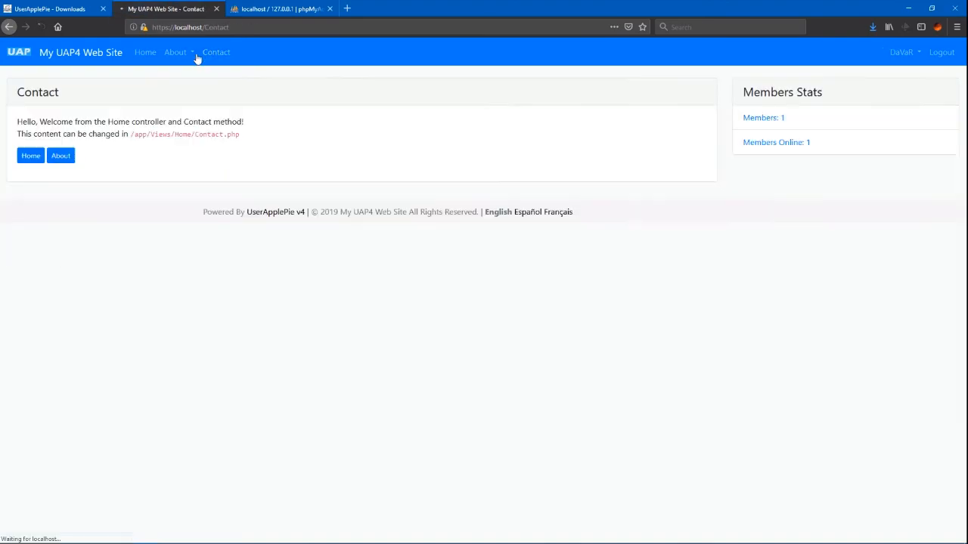
{"action": "left_click", "coordinate": [186, 78]}
{"action": "left_click", "coordinate": [145, 52]}
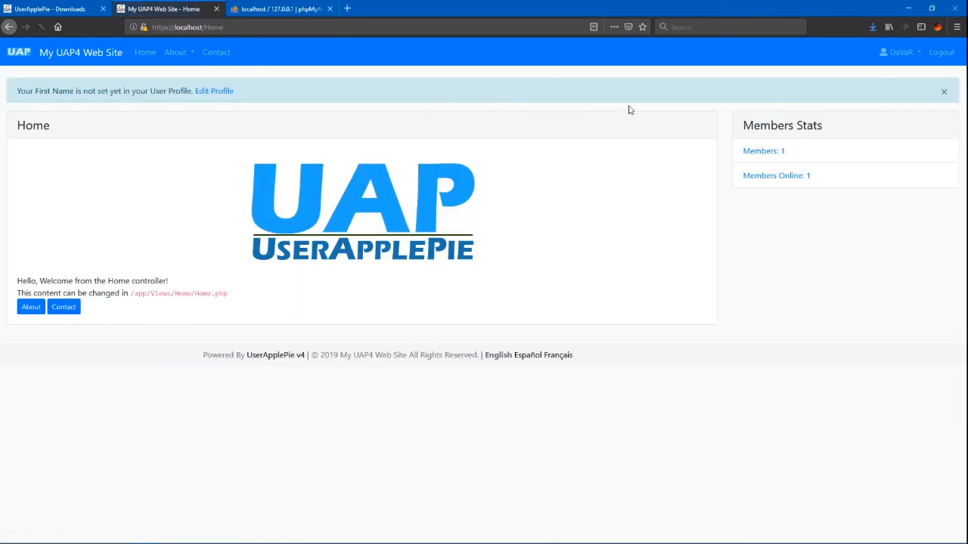
{"action": "left_click", "coordinate": [894, 54]}
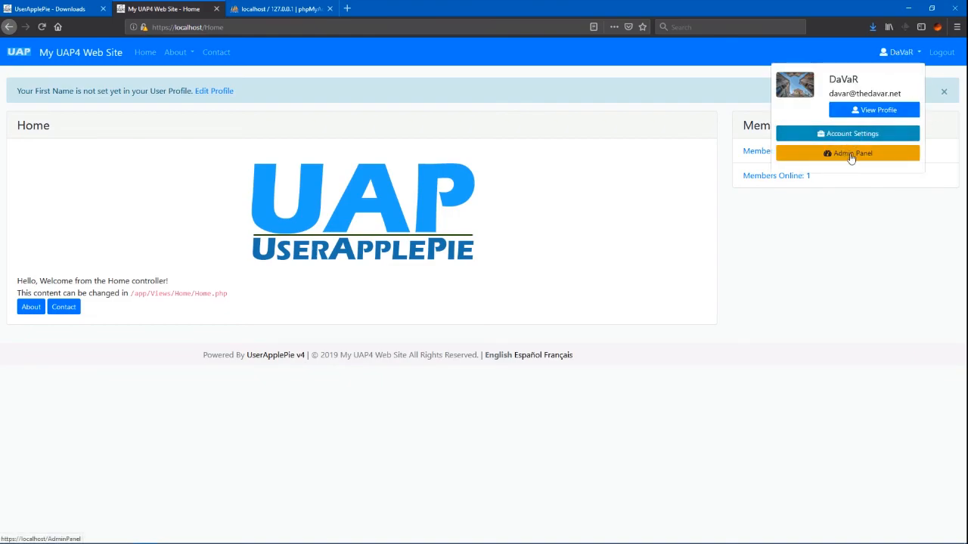
{"action": "left_click", "coordinate": [851, 155]}
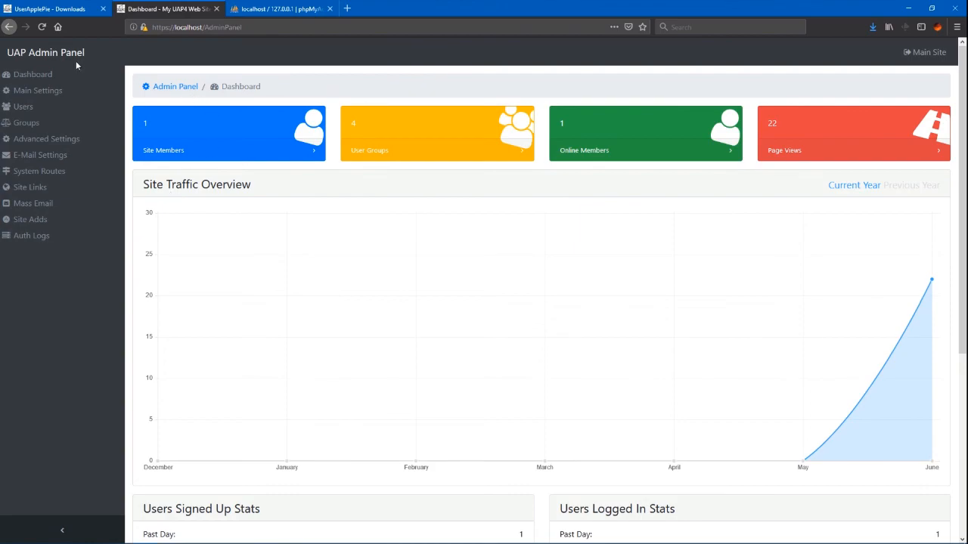
{"action": "left_click", "coordinate": [926, 54]}
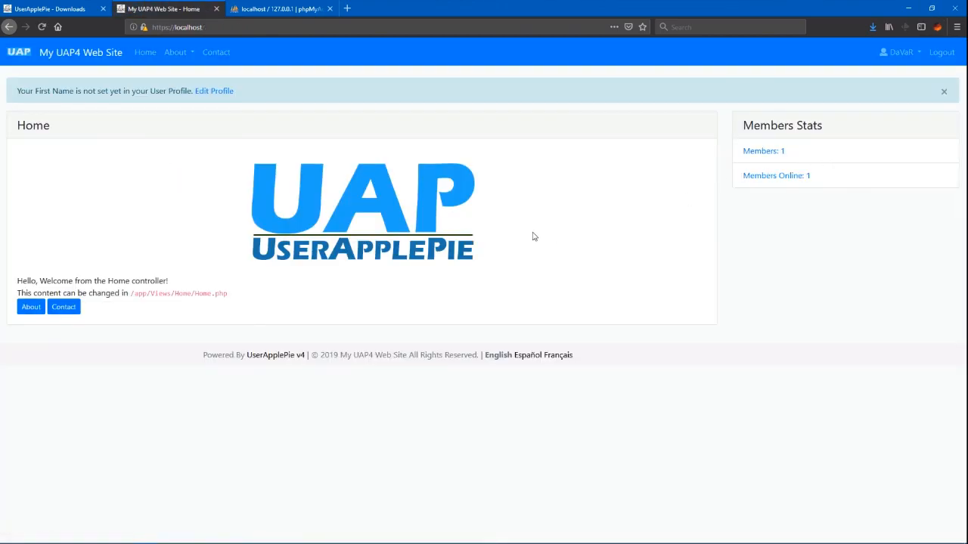